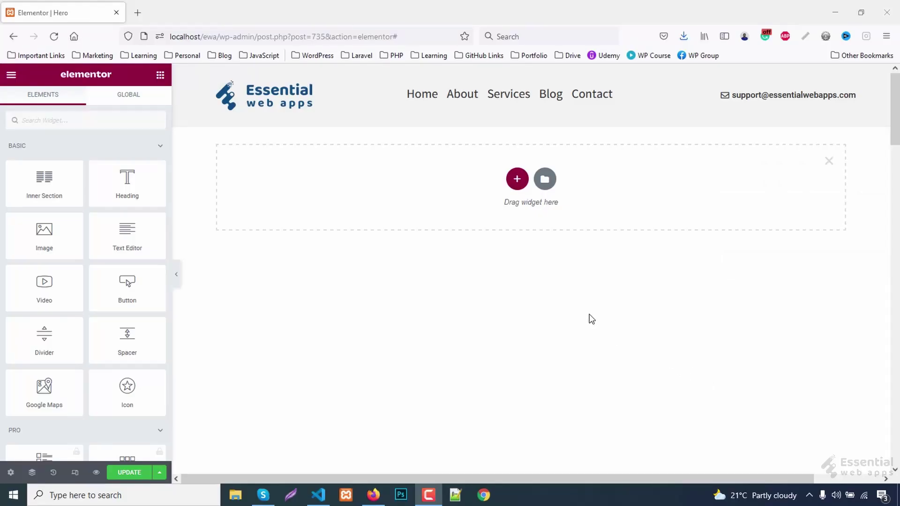
Add a two-column section and give it 80 px top and bottom padding
{"action": "left_click", "coordinate": [518, 181]}
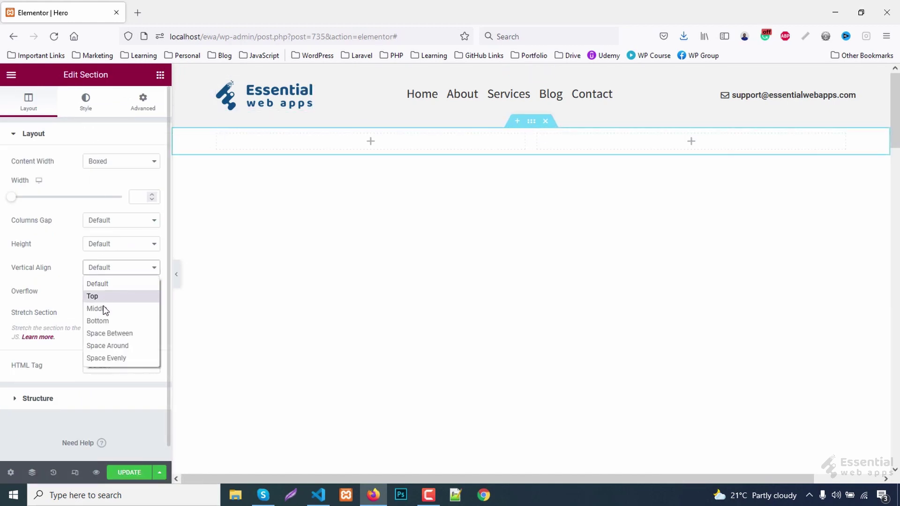
{"action": "left_click", "coordinate": [144, 102]}
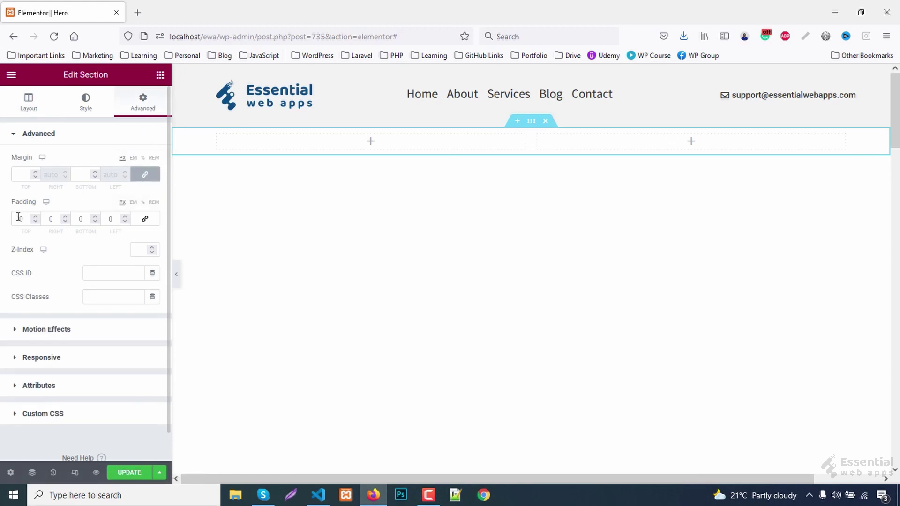
{"action": "type", "text": "8"}
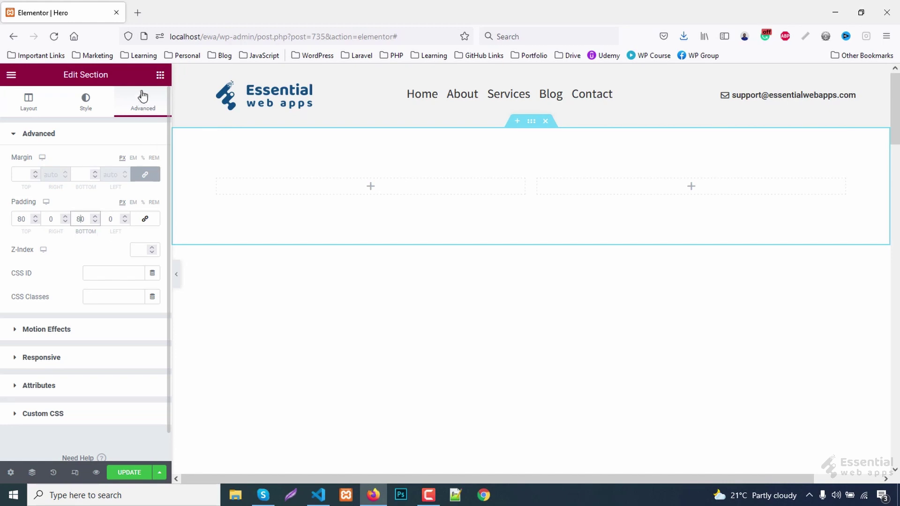
{"action": "left_click", "coordinate": [161, 75]}
{"action": "type", "text": "g"}
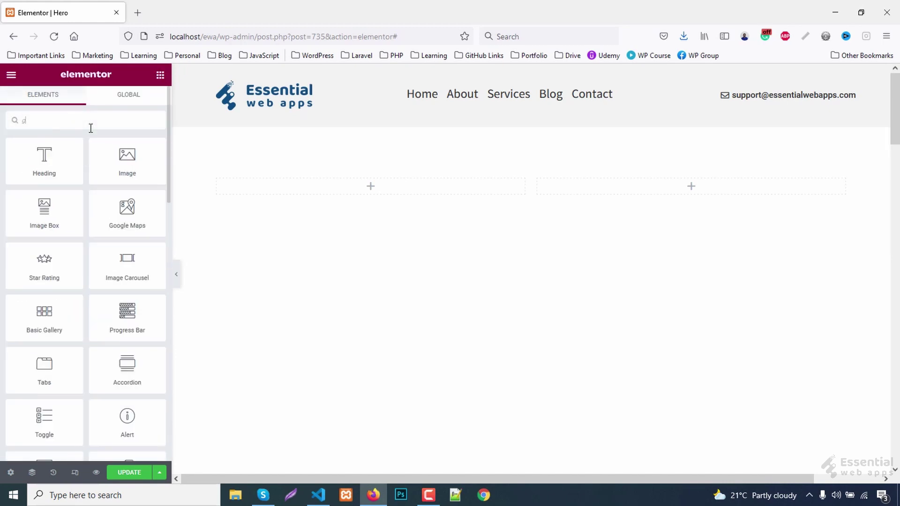
{"action": "type", "text": "all"}
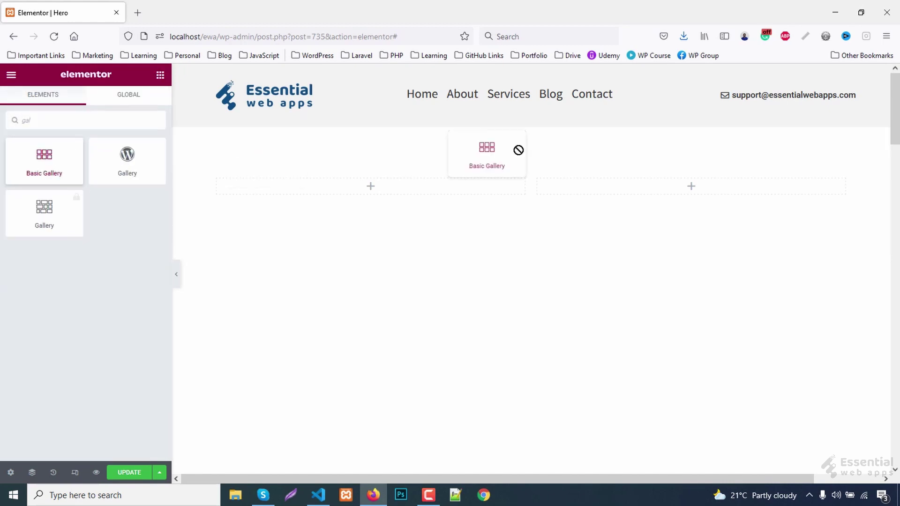
Insert a Basic Gallery of four product images (watch, necklace, heels) in the right column
{"action": "left_click_drag", "start_coordinate": [647, 190], "coordinate": [643, 197]}
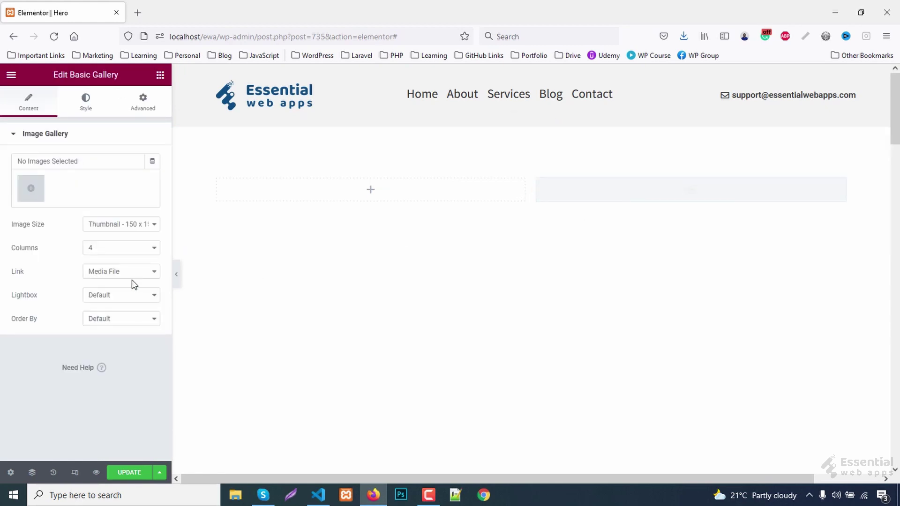
{"action": "left_click", "coordinate": [36, 190]}
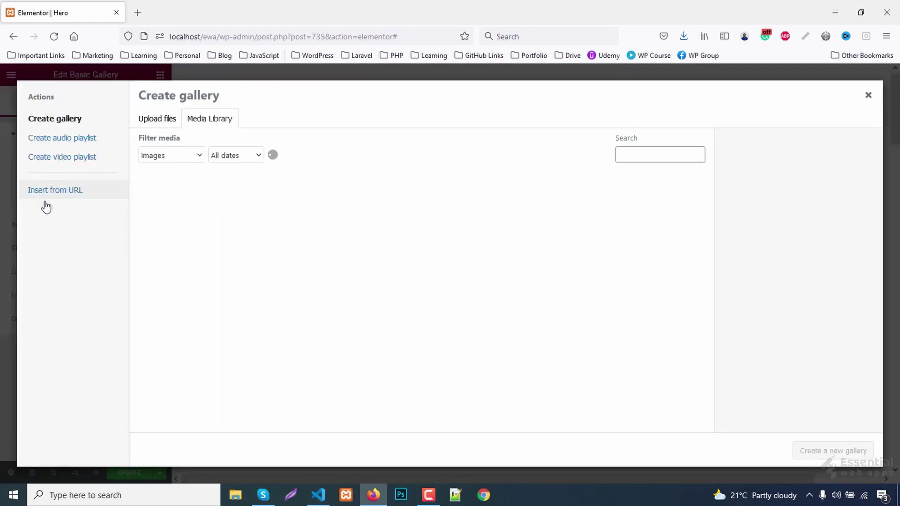
{"action": "left_click", "coordinate": [391, 222]}
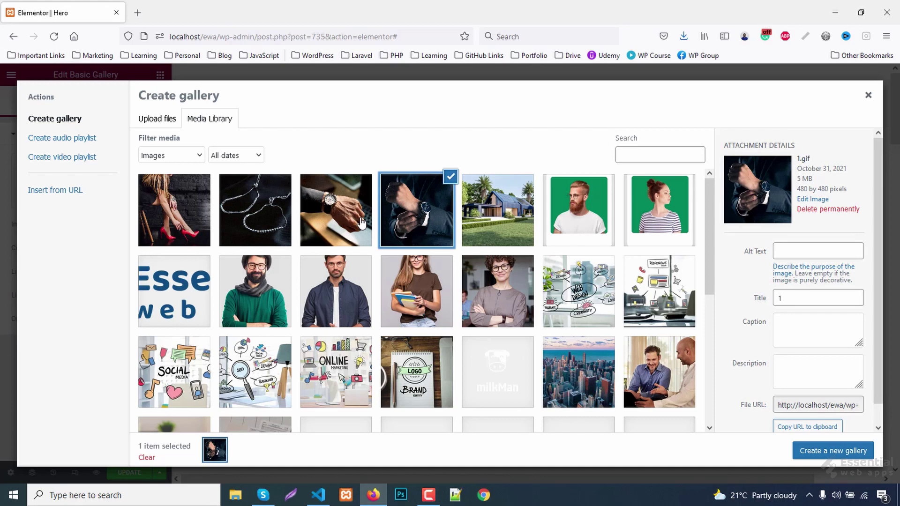
{"action": "left_click", "coordinate": [255, 222]}
{"action": "left_click", "coordinate": [174, 211]}
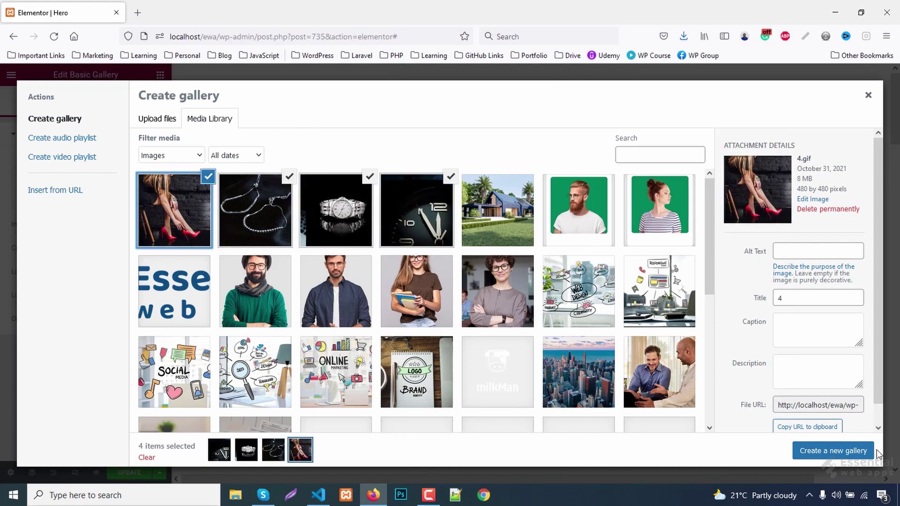
{"action": "left_click", "coordinate": [833, 451]}
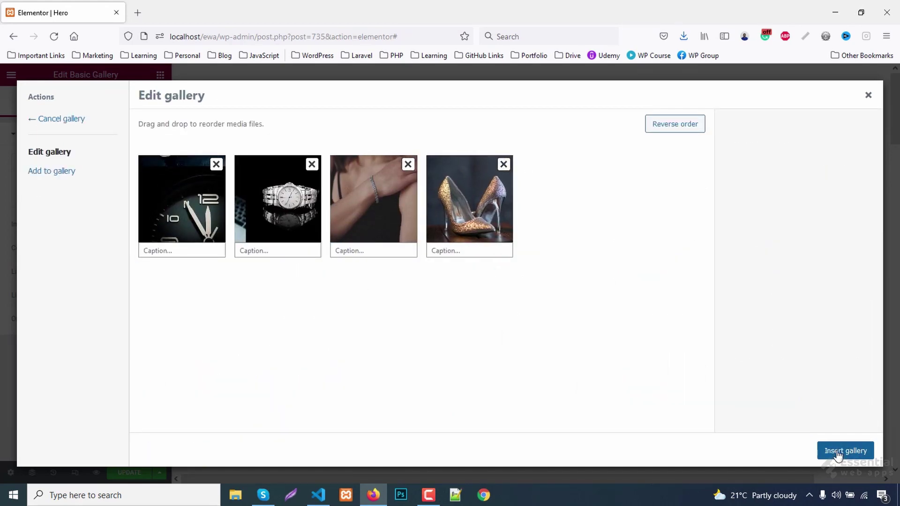
{"action": "left_click", "coordinate": [838, 452]}
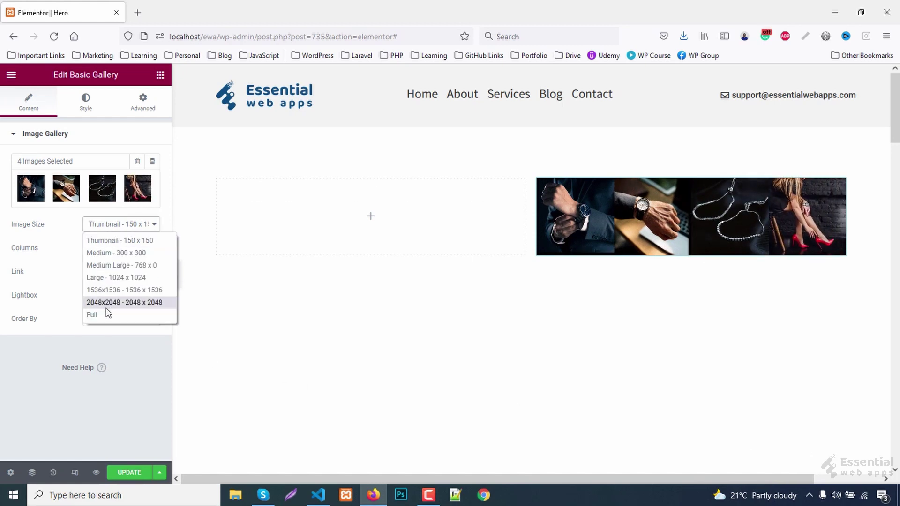
Show the gallery at Full image size in 2 columns with custom spacing of 15
{"action": "left_click", "coordinate": [92, 314]}
{"action": "left_click", "coordinate": [120, 248]}
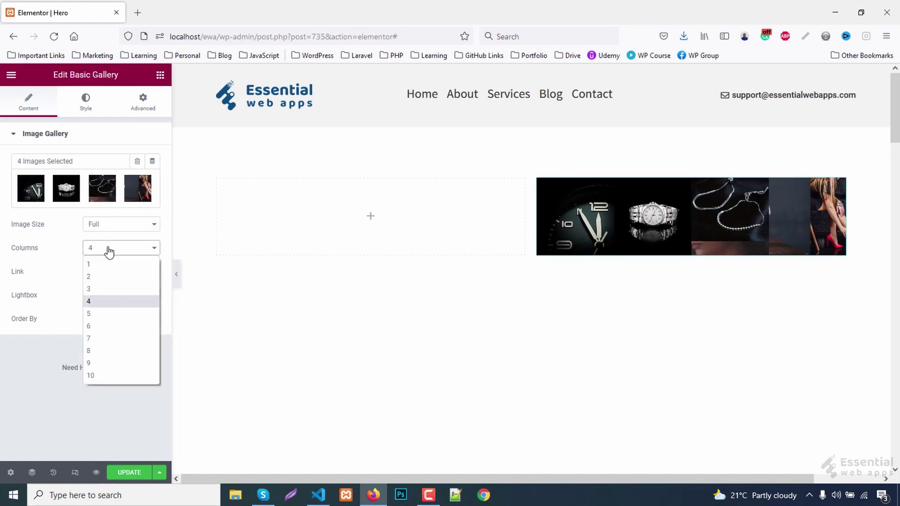
{"action": "left_click", "coordinate": [97, 276]}
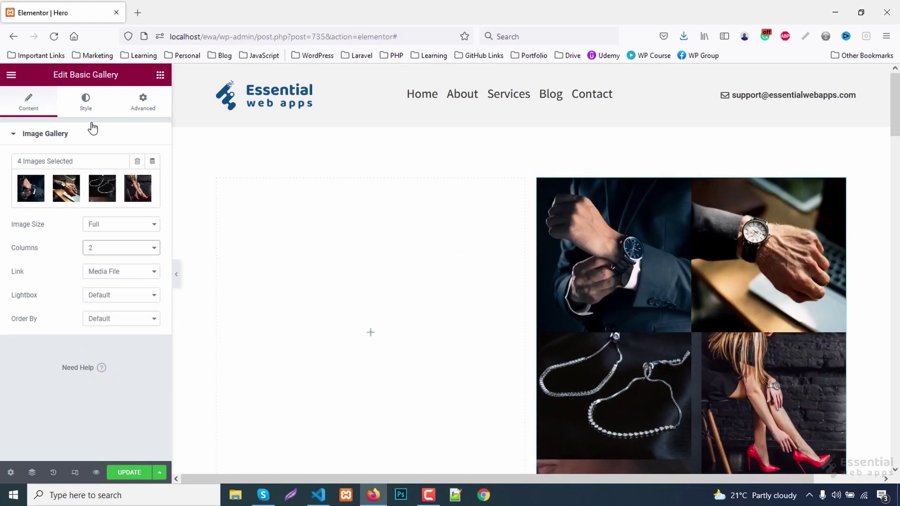
{"action": "left_click", "coordinate": [85, 102]}
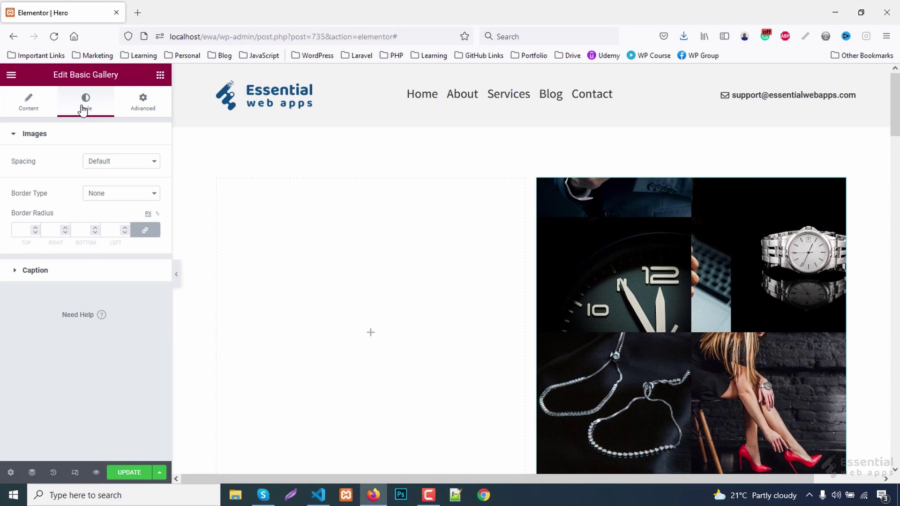
{"action": "left_click", "coordinate": [121, 162]}
{"action": "left_click", "coordinate": [103, 190]}
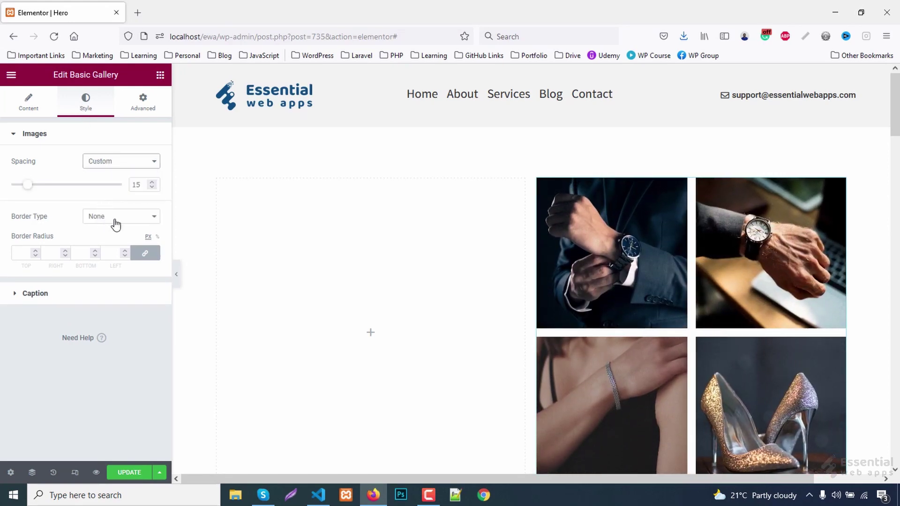
{"action": "scroll", "coordinate": [317, 255], "scroll_direction": "down", "scroll_amount": 1}
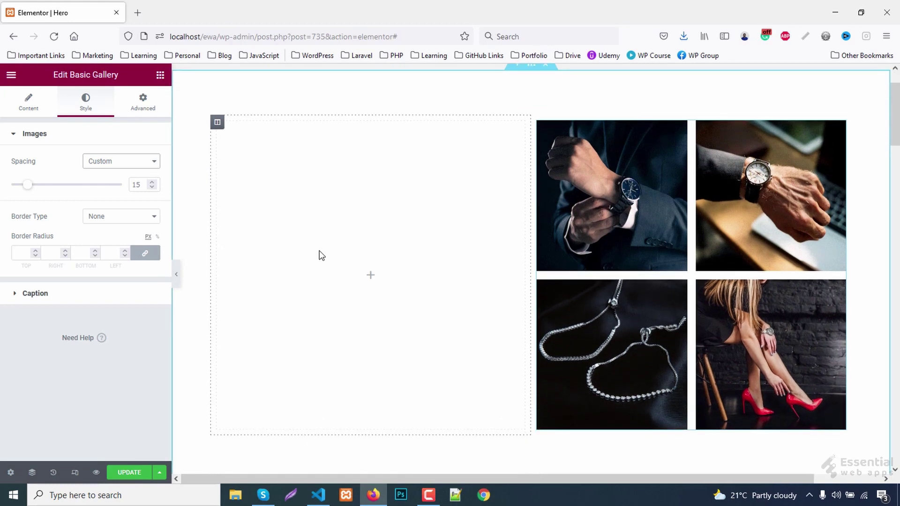
{"action": "scroll", "coordinate": [320, 255], "scroll_direction": "up", "scroll_amount": 1}
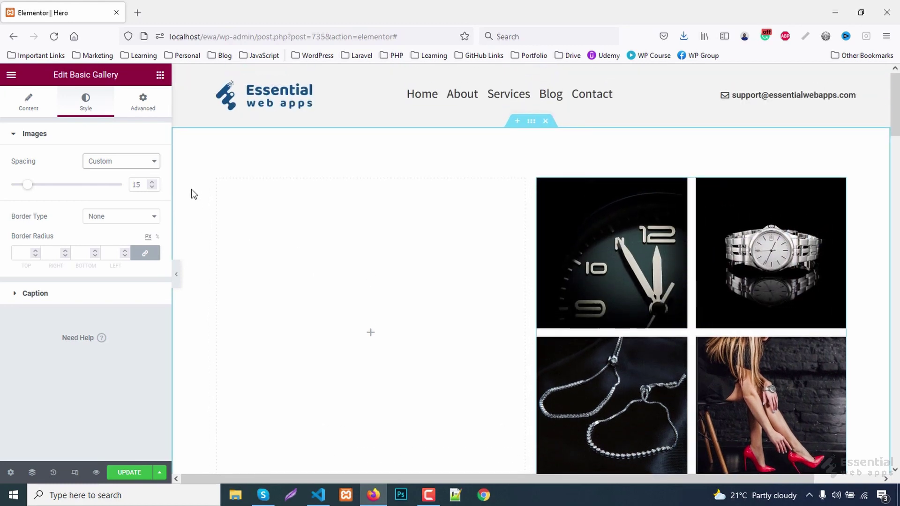
{"action": "left_click", "coordinate": [161, 74]}
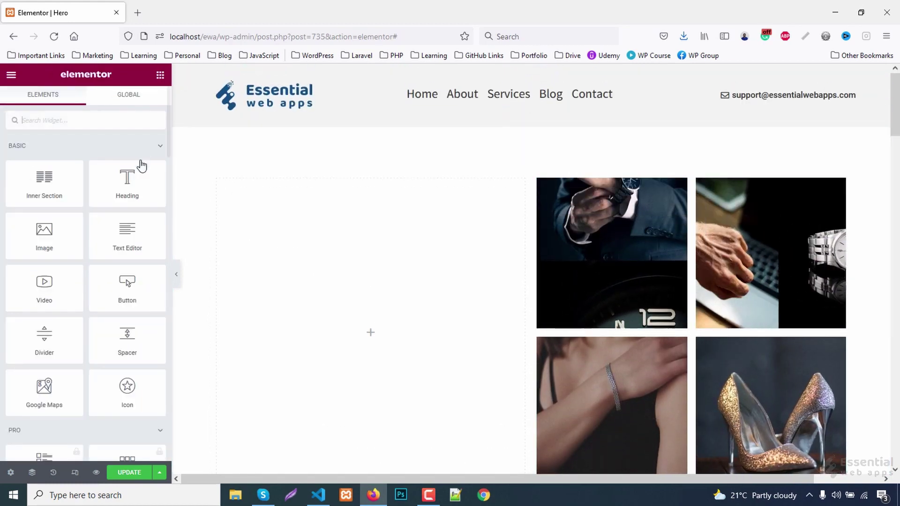
Place an H5 heading 'who we are?' in the left column
{"action": "mouse_move", "coordinate": [127, 181]}
{"action": "left_mouse_down"}
{"action": "mouse_move", "coordinate": [374, 329]}
{"action": "mouse_move", "coordinate": [356, 327]}
{"action": "left_mouse_up"}
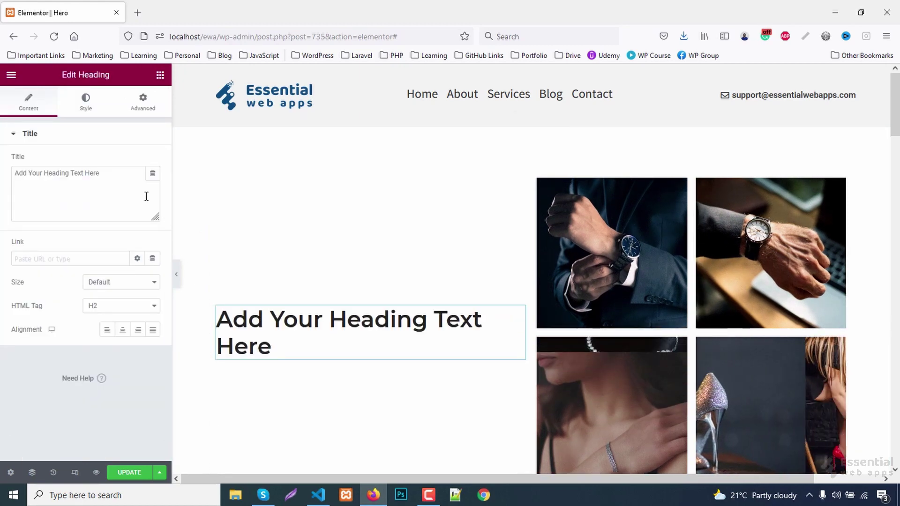
{"action": "left_click", "coordinate": [121, 305]}
{"action": "left_click", "coordinate": [100, 373]}
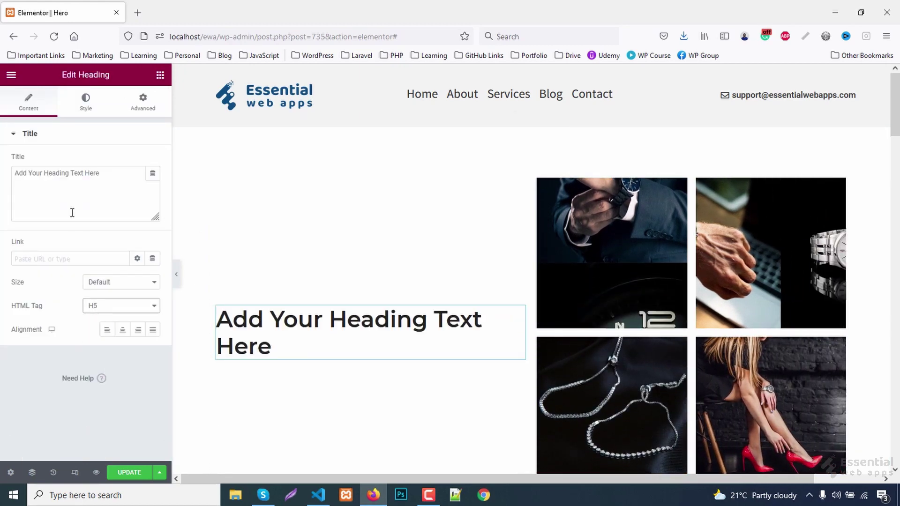
{"action": "type", "text": "w"}
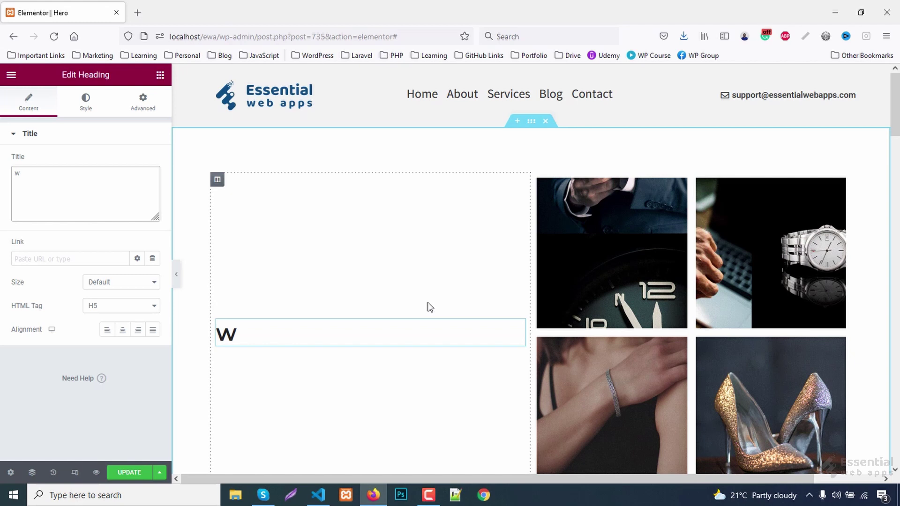
{"action": "type", "text": "ho we are?"}
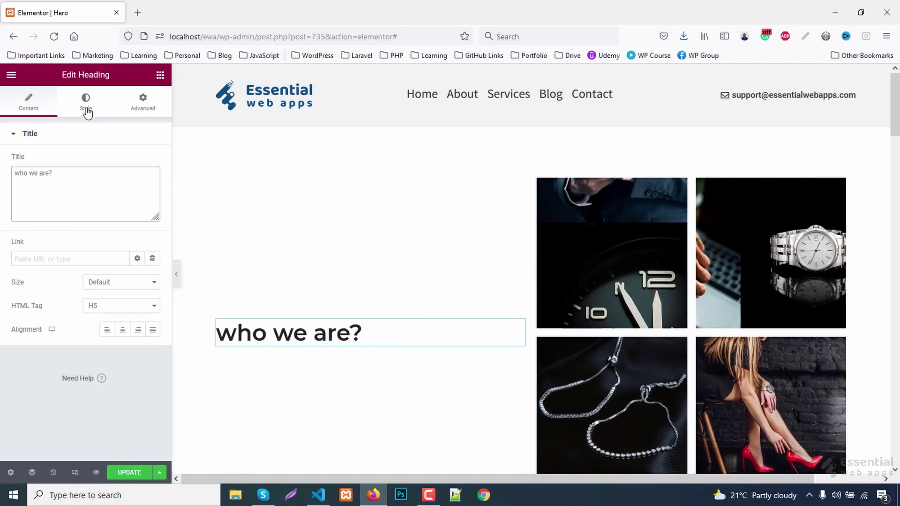
Style the heading in Varta, size 20, weight 500, line height 26
{"action": "left_click", "coordinate": [84, 102]}
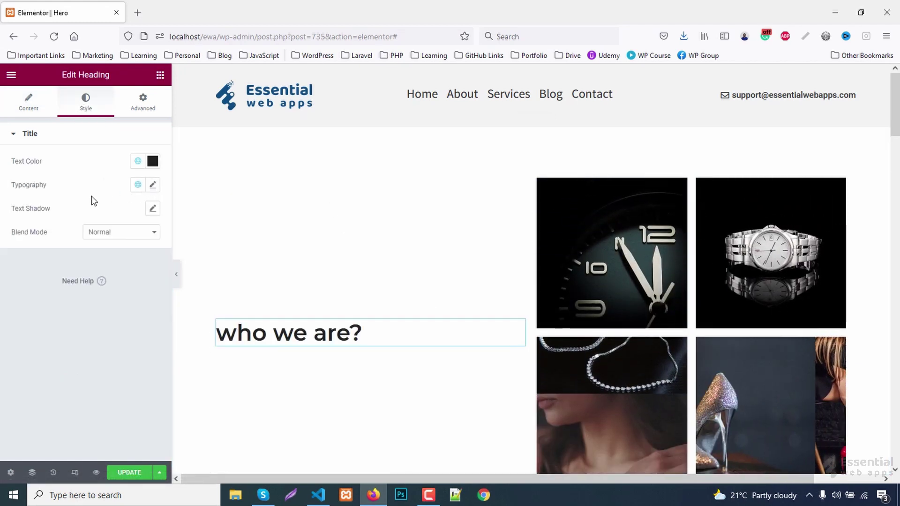
{"action": "left_click", "coordinate": [152, 185]}
{"action": "left_click", "coordinate": [108, 238]}
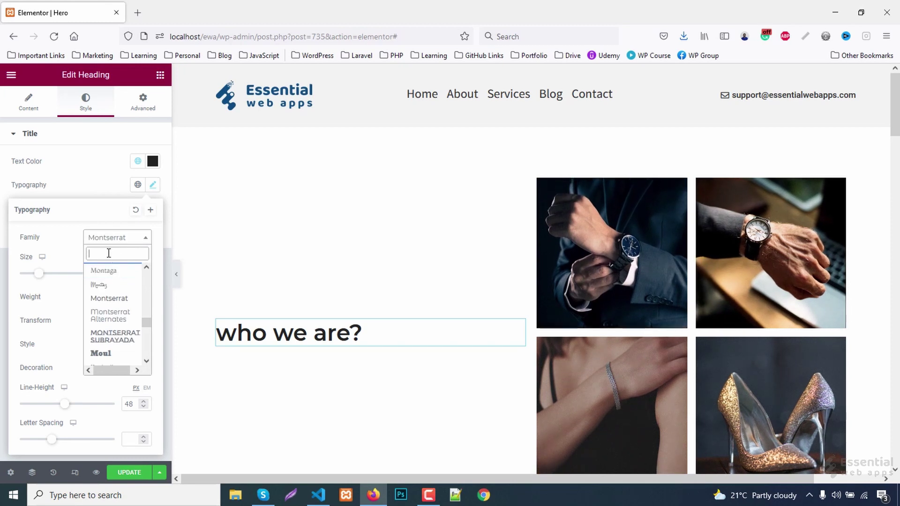
{"action": "type", "text": "varta"}
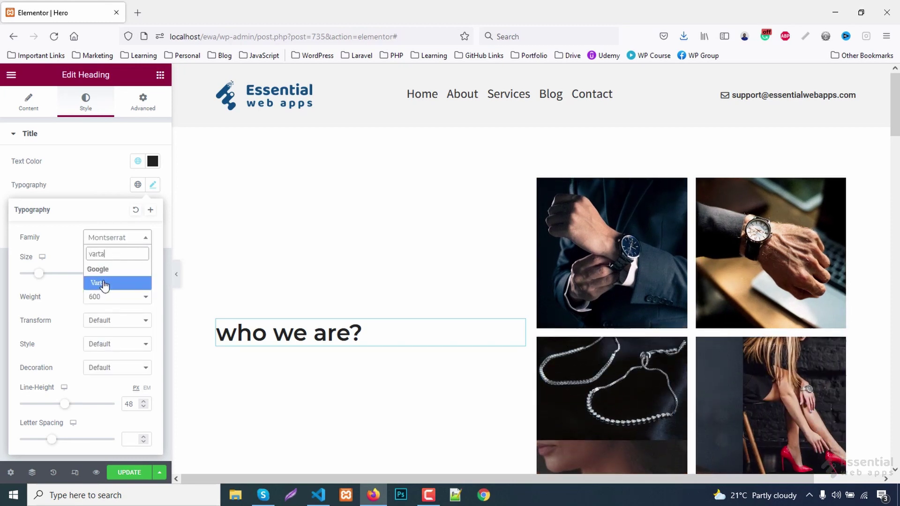
{"action": "left_click", "coordinate": [96, 283]}
{"action": "type", "text": "20"}
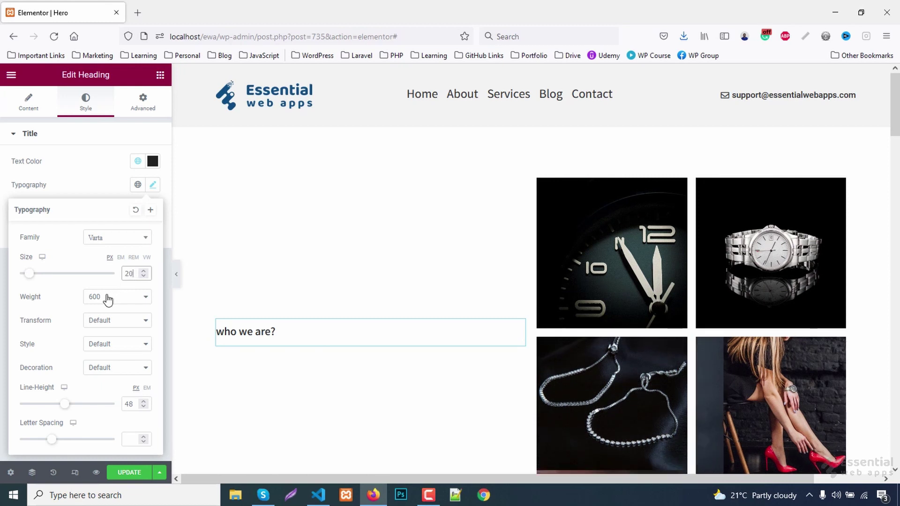
{"action": "left_click", "coordinate": [107, 298]}
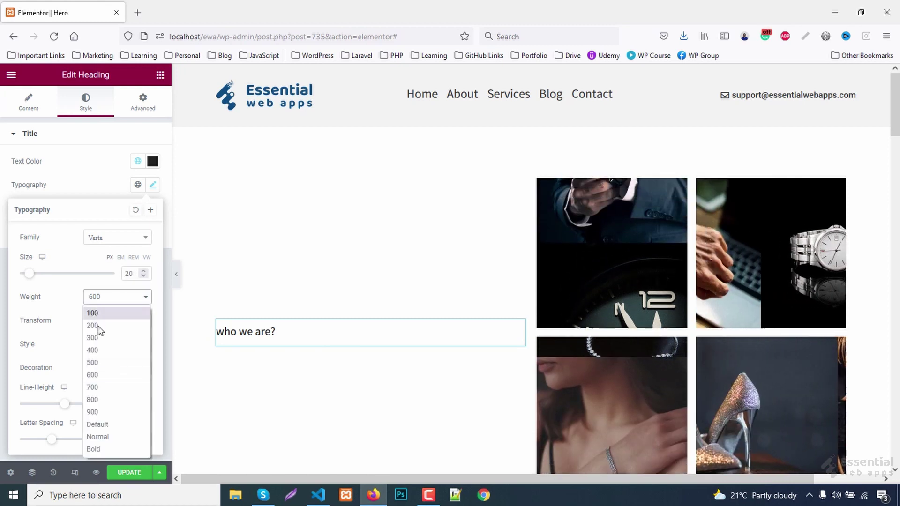
{"action": "left_click", "coordinate": [94, 363]}
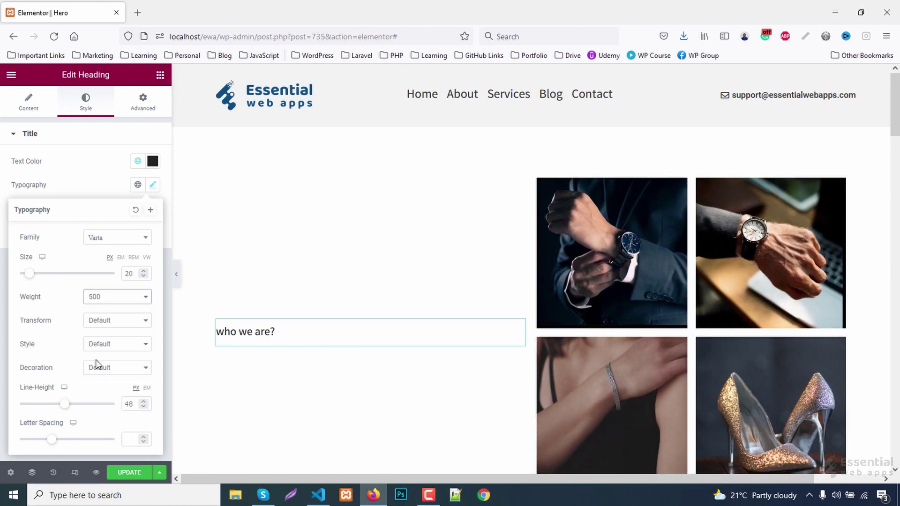
{"action": "left_click", "coordinate": [131, 404]}
{"action": "type", "text": "26"}
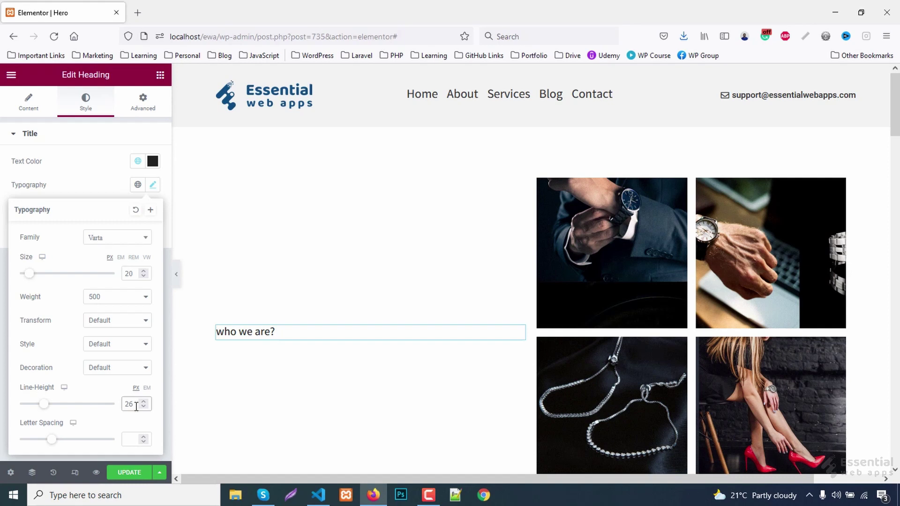
{"action": "left_click", "coordinate": [161, 75]}
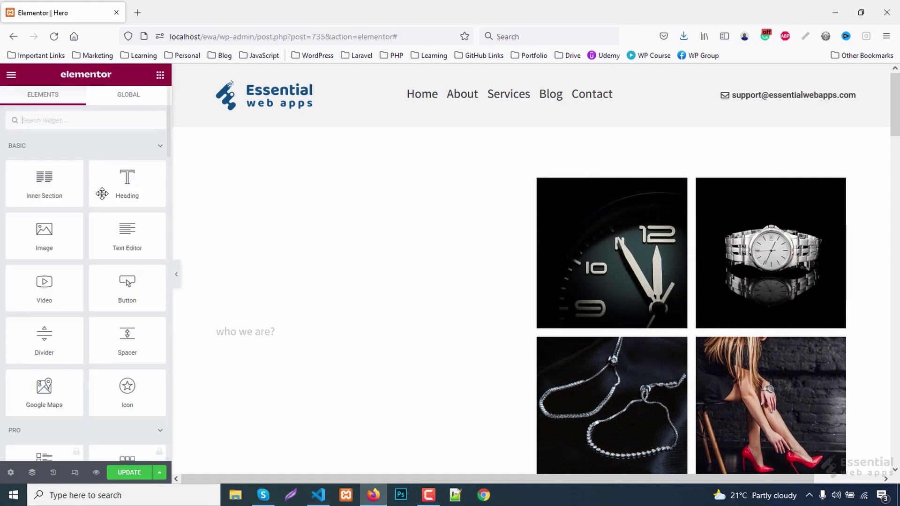
Add the 'Amazing Creative Products' heading with <br/> breaks at size 66, weight 700, line height 74
{"action": "left_click_drag", "start_coordinate": [170, 224], "coordinate": [253, 342]}
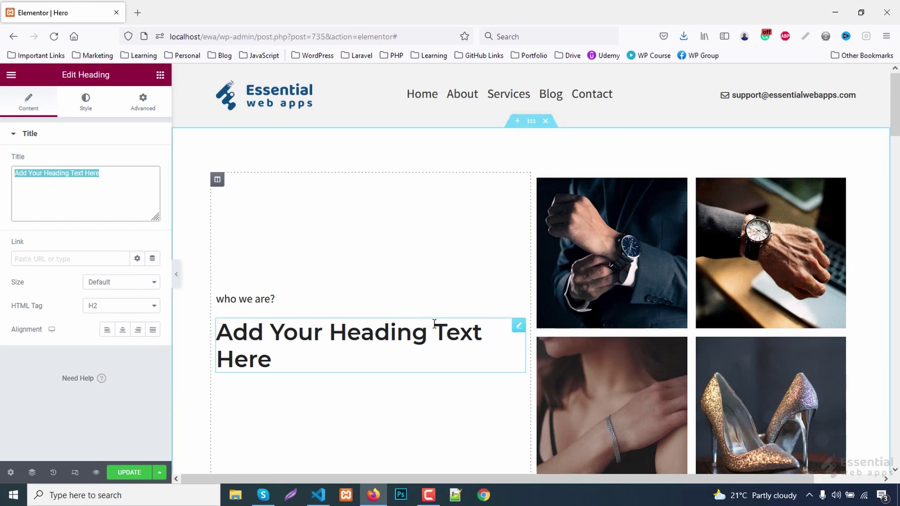
{"action": "type", "text": "Amazing <br"}
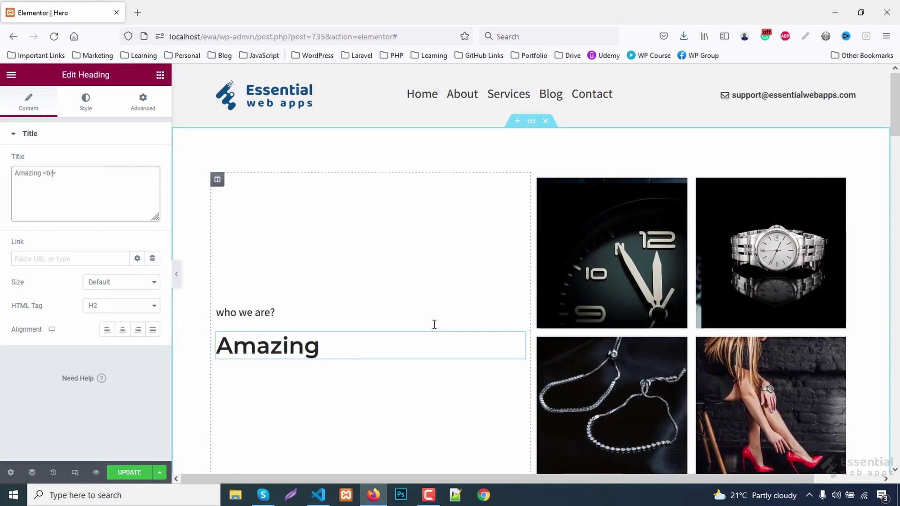
{"action": "type", "text": "/> C"}
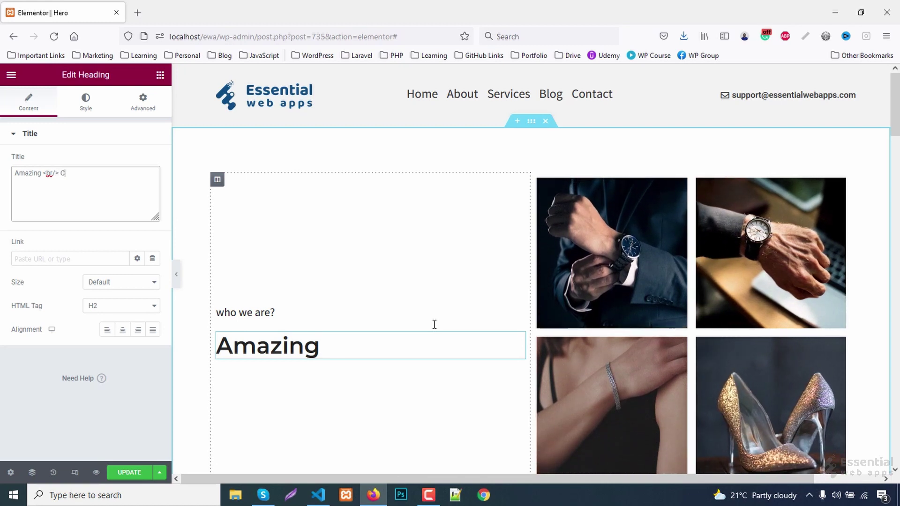
{"action": "type", "text": "reative </"}
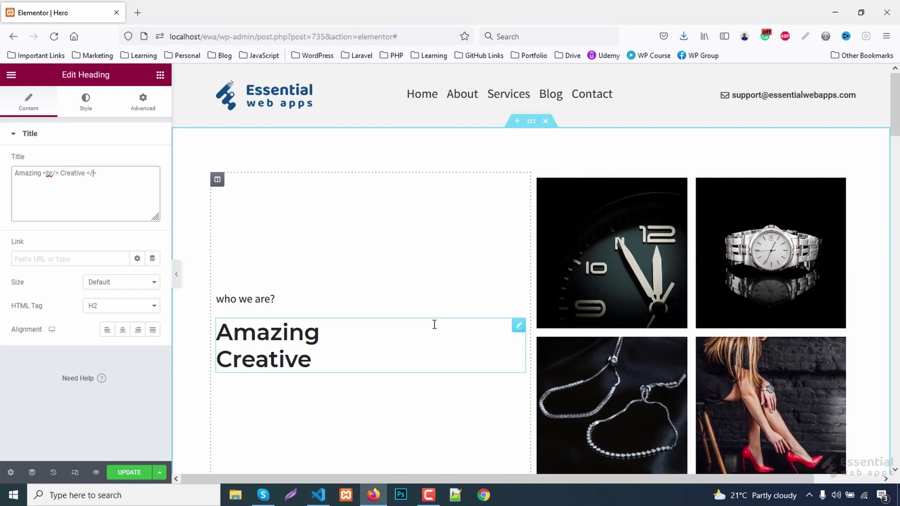
{"action": "key", "text": "BackSpace"}
{"action": "type", "text": "br/> P"}
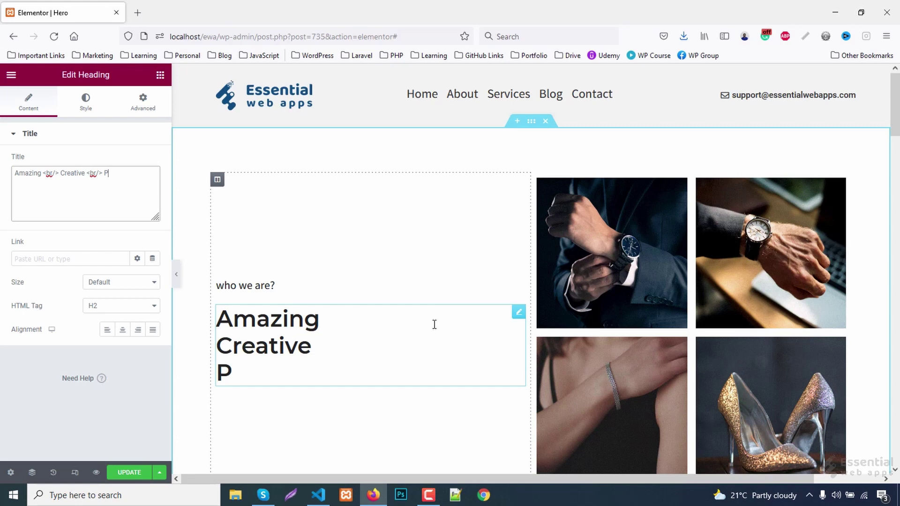
{"action": "type", "text": "roducts"}
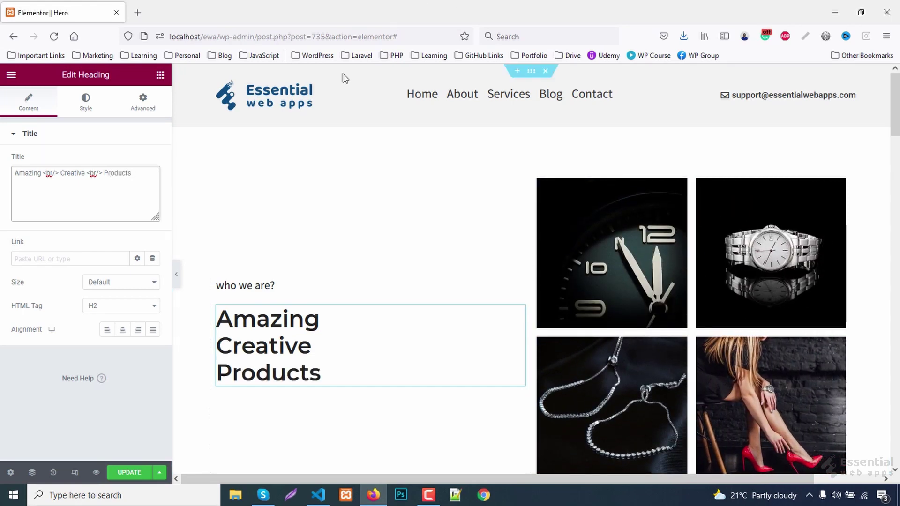
{"action": "left_click", "coordinate": [86, 102]}
{"action": "left_click", "coordinate": [152, 184]}
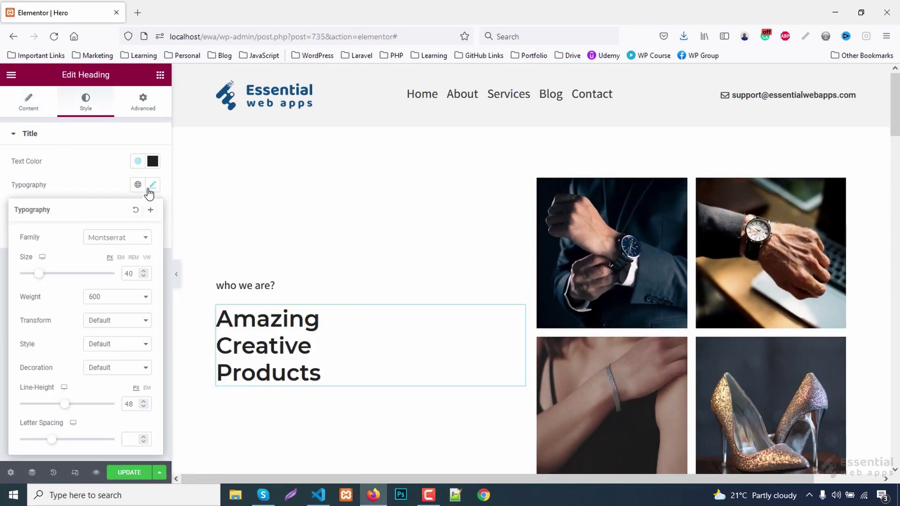
{"action": "double_click", "coordinate": [130, 274]}
{"action": "type", "text": "50"}
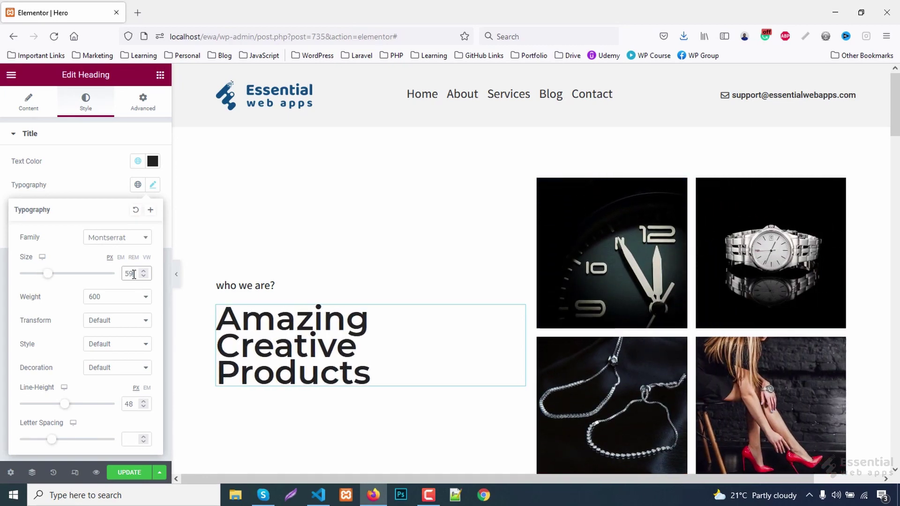
{"action": "key", "text": "Up"}
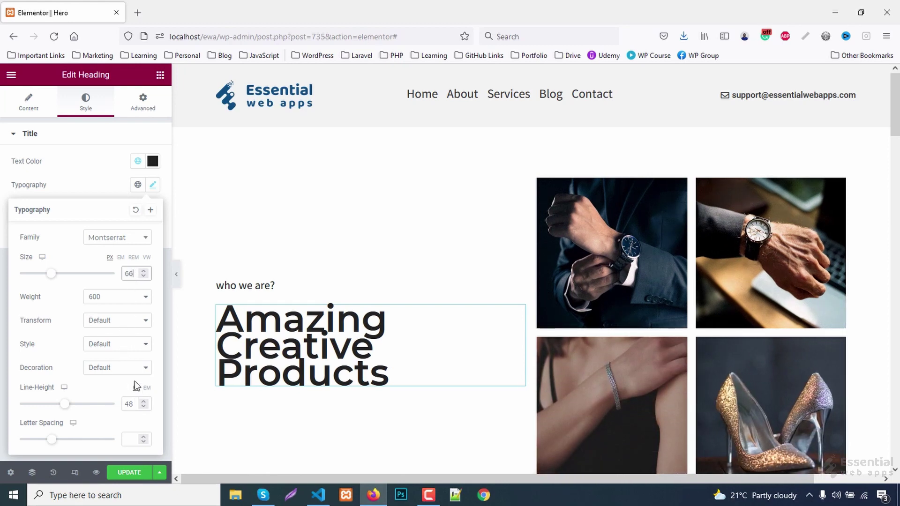
{"action": "left_click", "coordinate": [99, 387]}
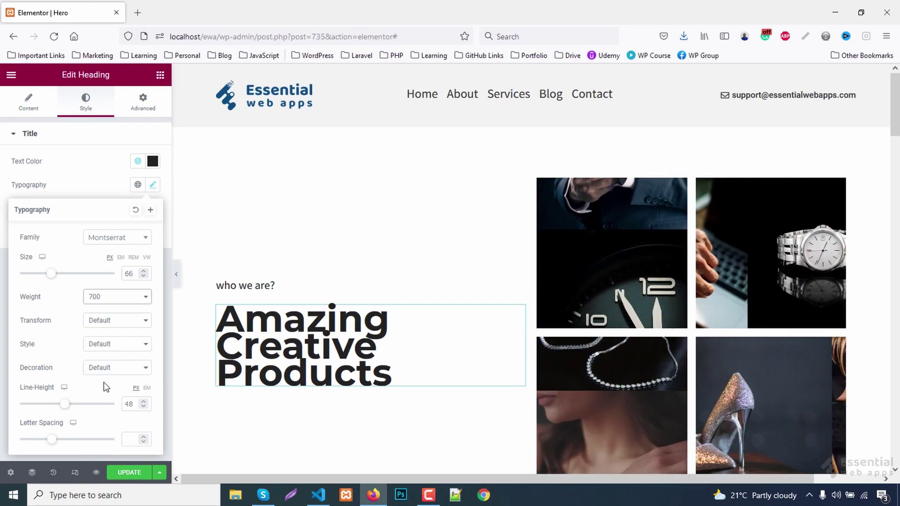
{"action": "left_click", "coordinate": [132, 403]}
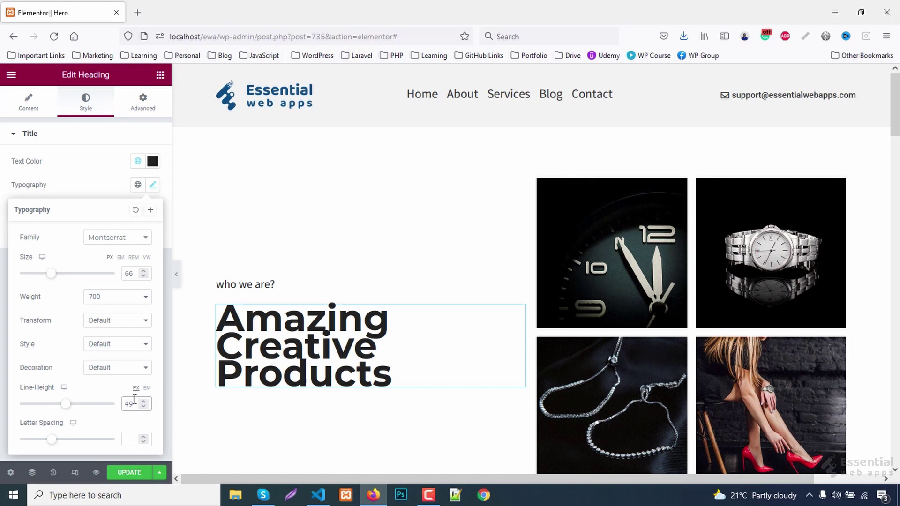
{"action": "scroll", "coordinate": [134, 398], "scroll_direction": "up", "scroll_amount": 14}
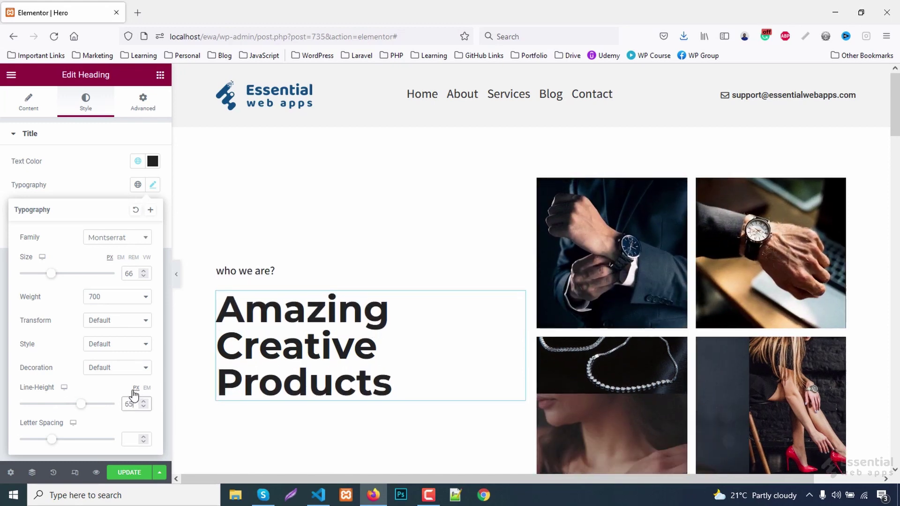
{"action": "scroll", "coordinate": [134, 394], "scroll_direction": "up", "scroll_amount": 9}
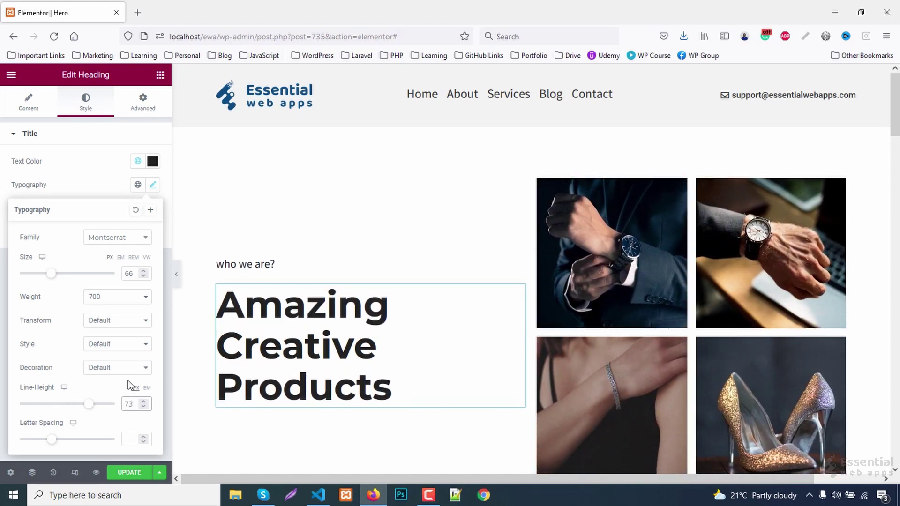
{"action": "scroll", "coordinate": [130, 386], "scroll_direction": "up", "scroll_amount": 1}
{"action": "scroll", "coordinate": [288, 258], "scroll_direction": "down", "scroll_amount": 3}
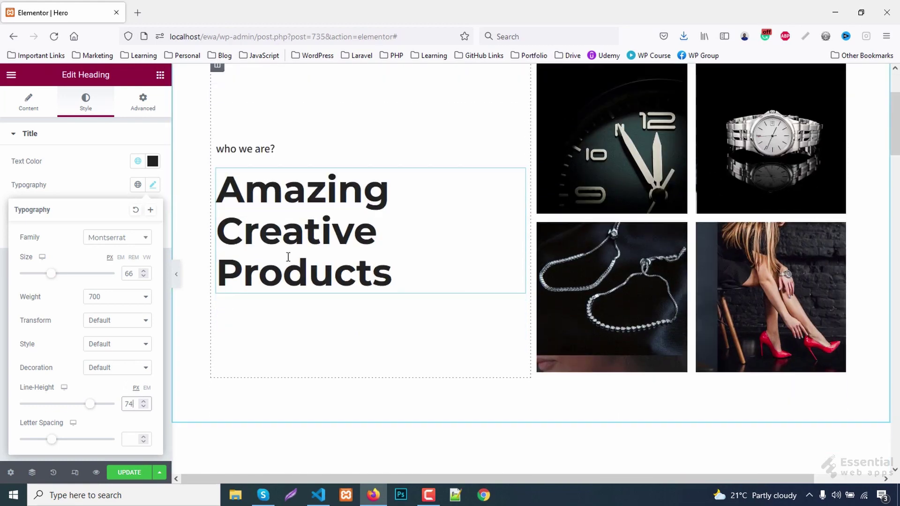
Add a Text Editor paragraph below the heading, breaking it before 'Ut elit tellus'
{"action": "left_click", "coordinate": [161, 75]}
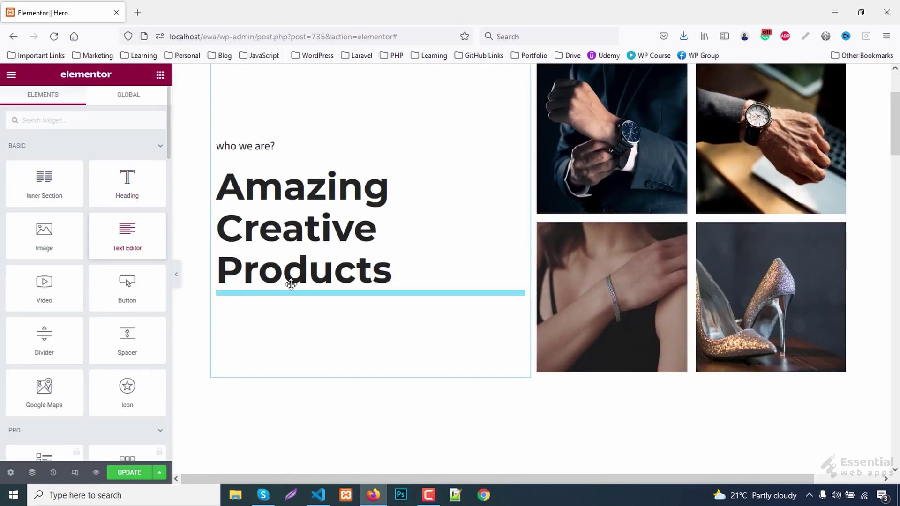
{"action": "left_click_drag", "start_coordinate": [126, 237], "coordinate": [291, 287]}
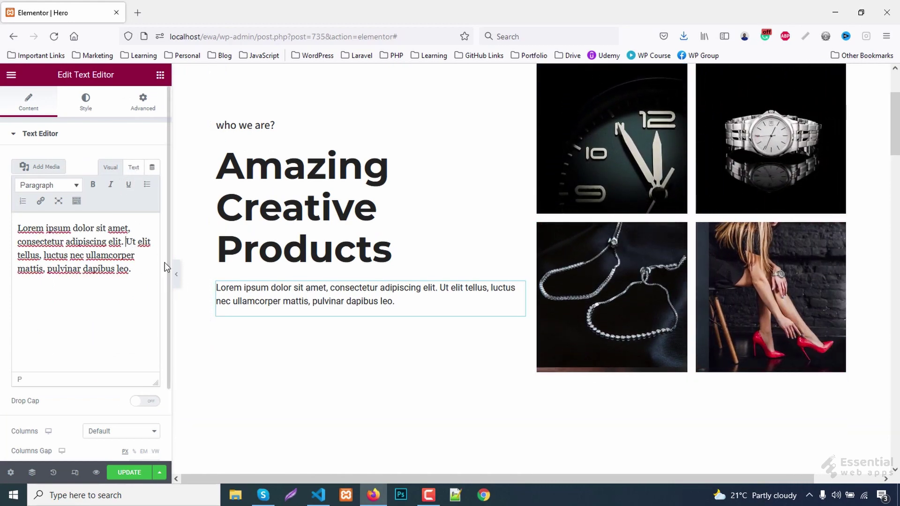
{"action": "key", "text": "Return"}
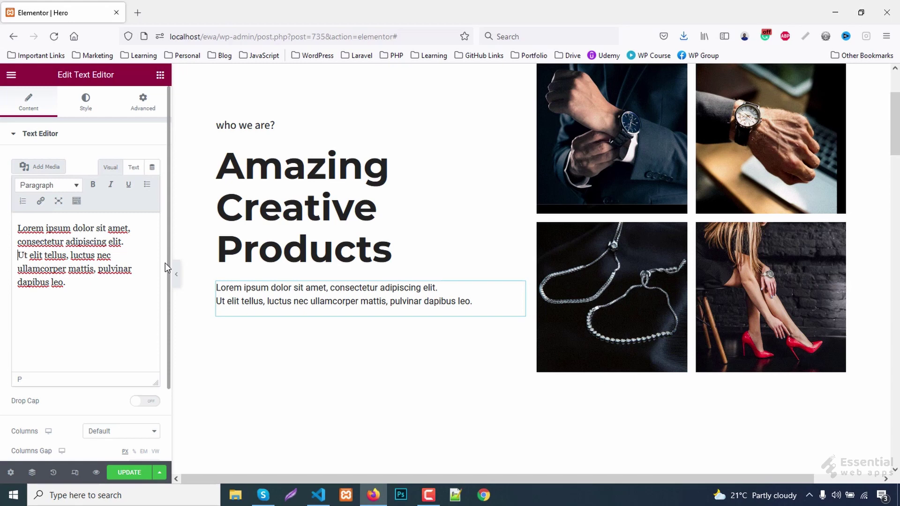
{"action": "left_click", "coordinate": [160, 75]}
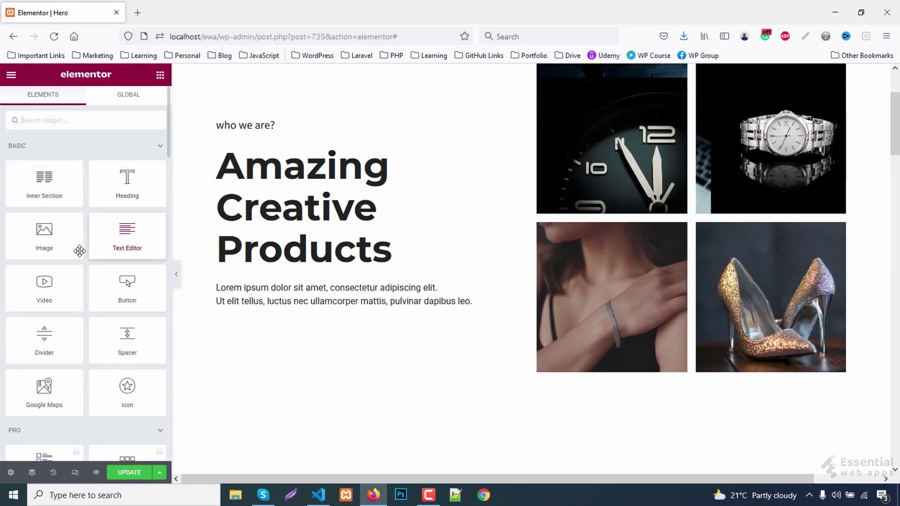
Add a button labelled 'Shop Now' with a shopping cart icon below the paragraph
{"action": "left_click_drag", "start_coordinate": [127, 285], "coordinate": [271, 310]}
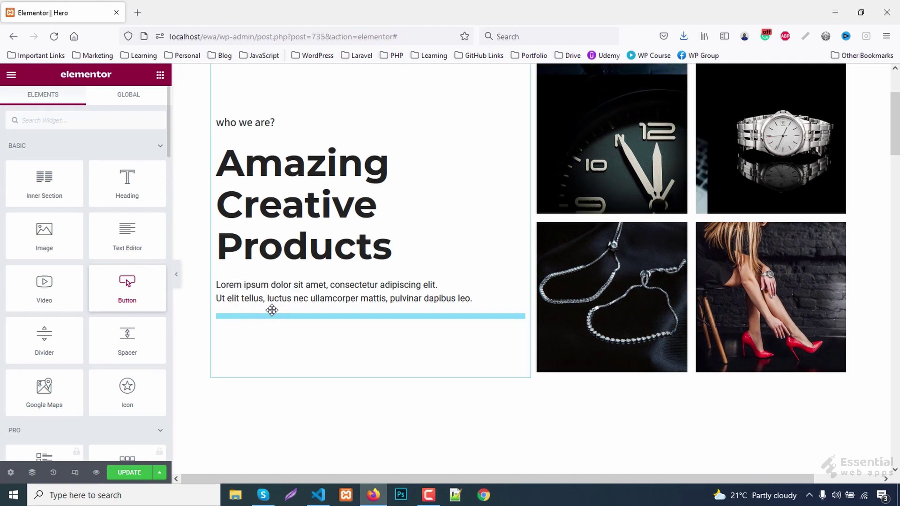
{"action": "double_click", "coordinate": [106, 184]}
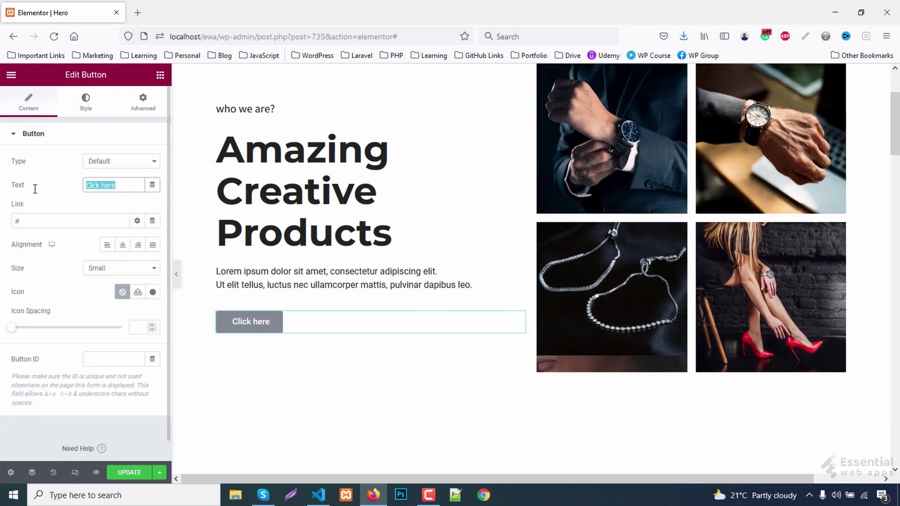
{"action": "type", "text": "Shop"}
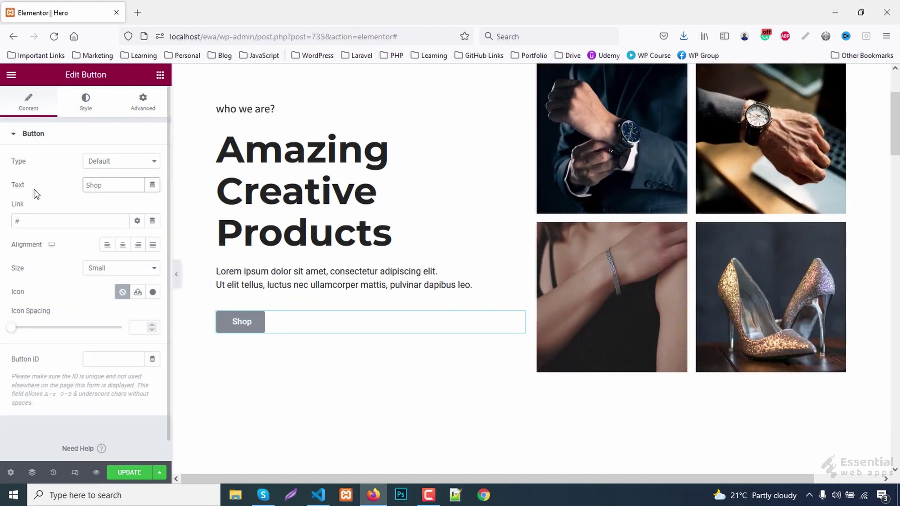
{"action": "type", "text": " Now"}
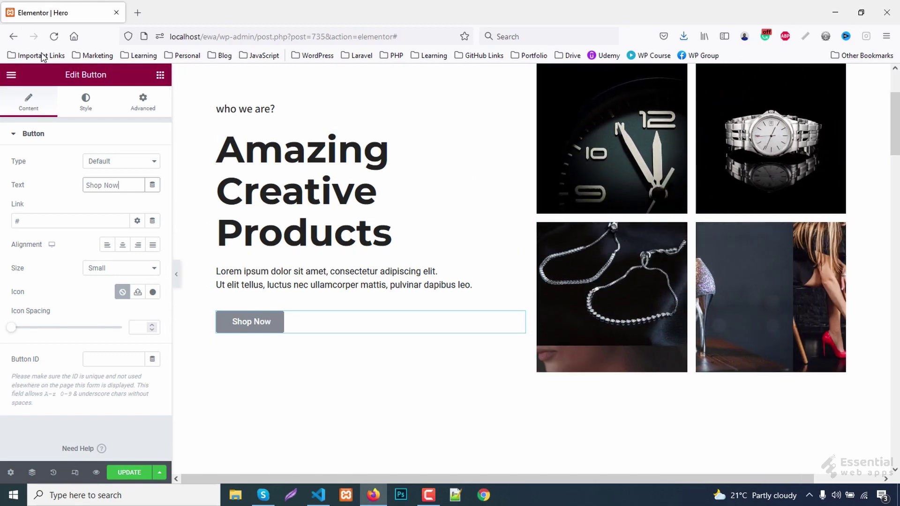
{"action": "left_click", "coordinate": [152, 293]}
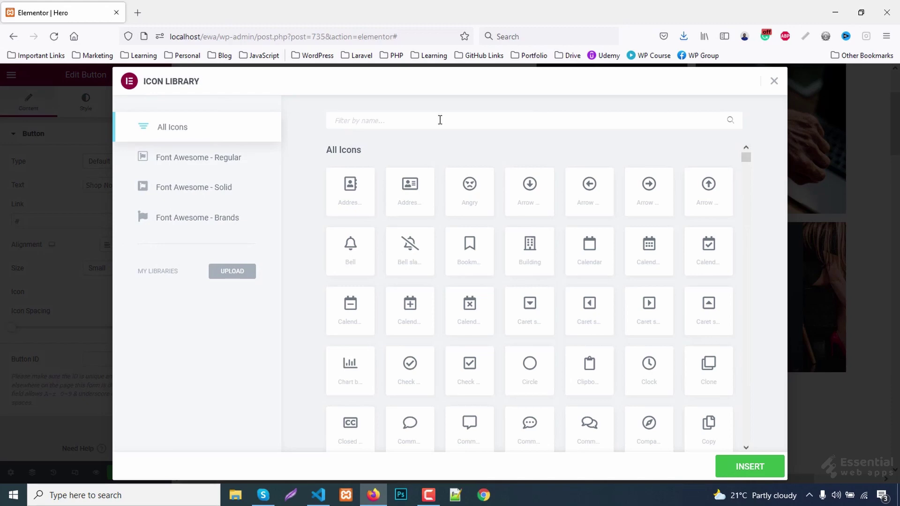
{"action": "type", "text": "cart"}
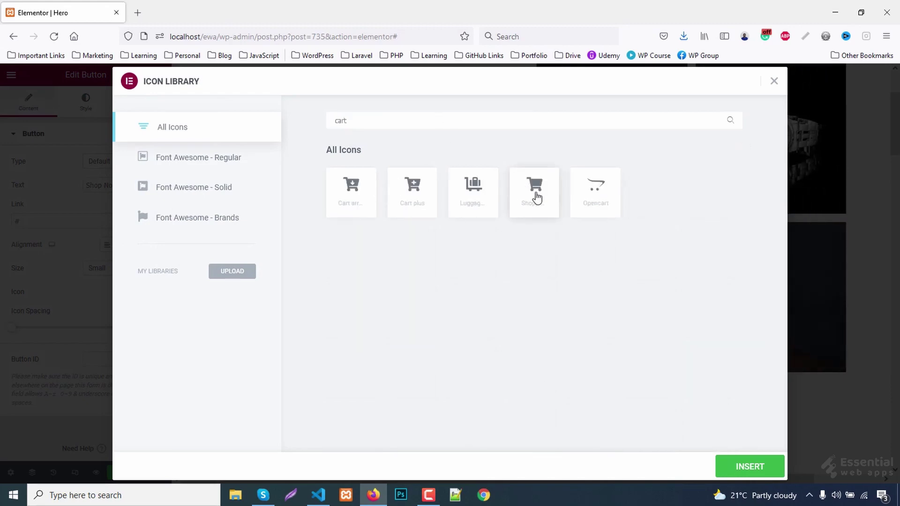
{"action": "left_click", "coordinate": [745, 466]}
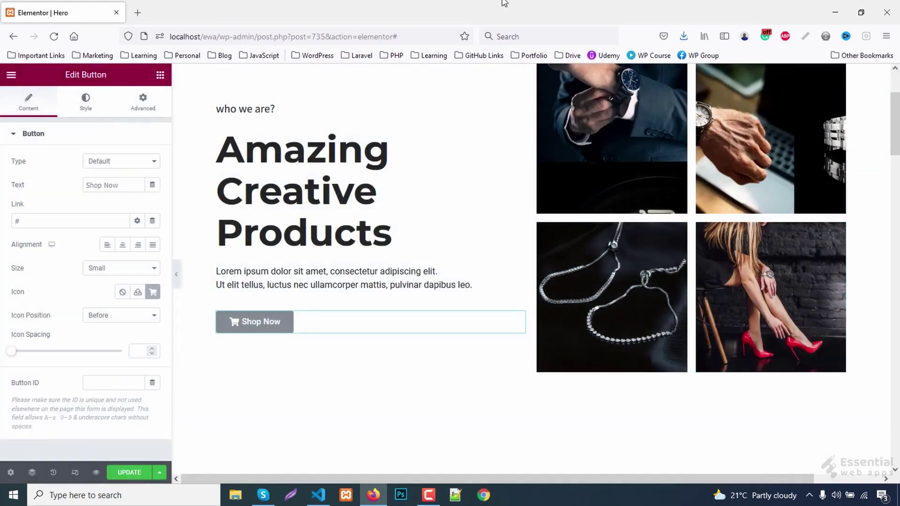
Colour the button green #00875C
{"action": "left_click", "coordinate": [85, 101]}
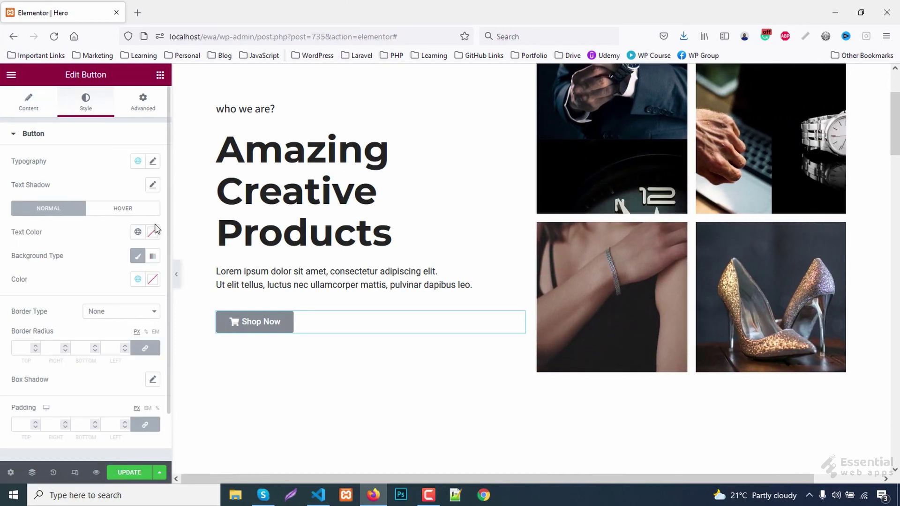
{"action": "left_click", "coordinate": [153, 280]}
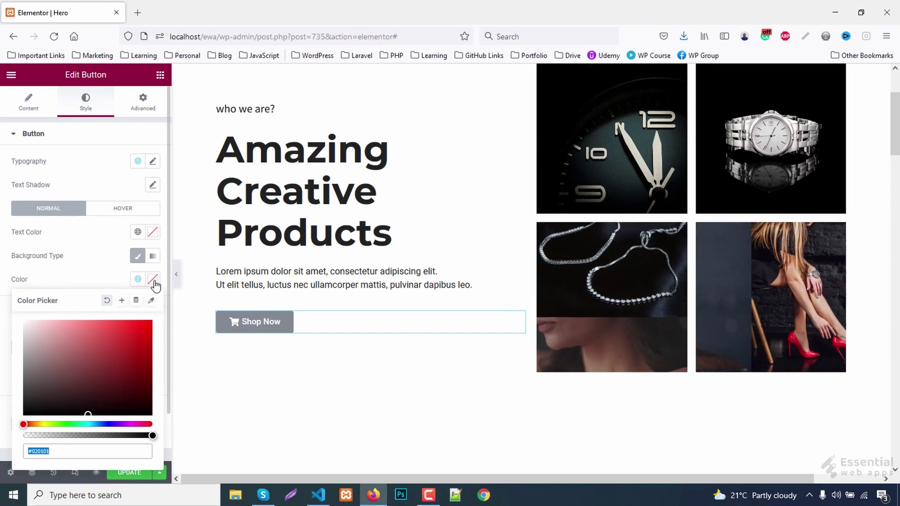
{"action": "type", "text": "#00875C"}
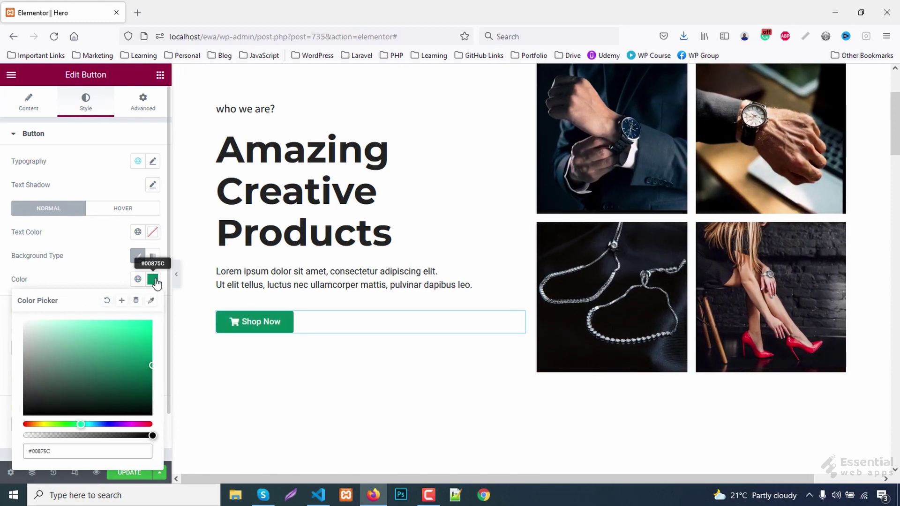
{"action": "left_click", "coordinate": [154, 280]}
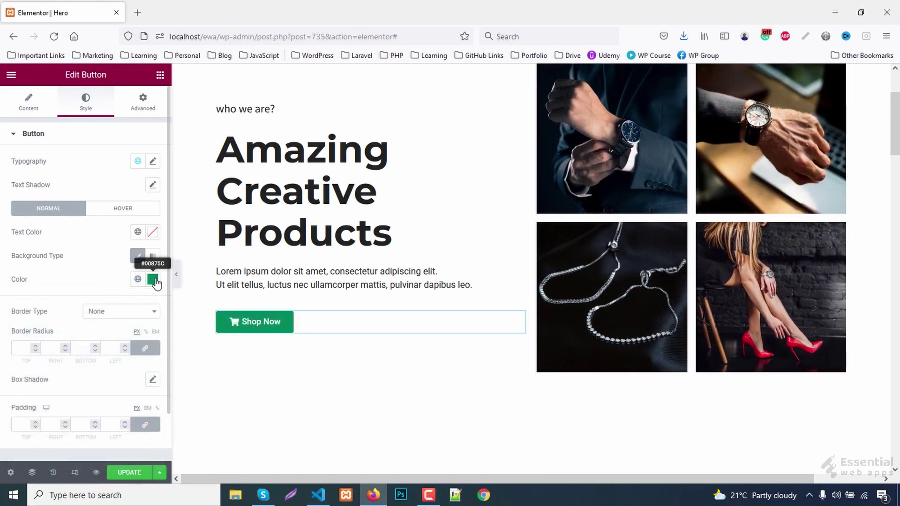
Set the button text to Varta, size 20, line height 26, uppercase, weight 700
{"action": "left_click", "coordinate": [153, 162]}
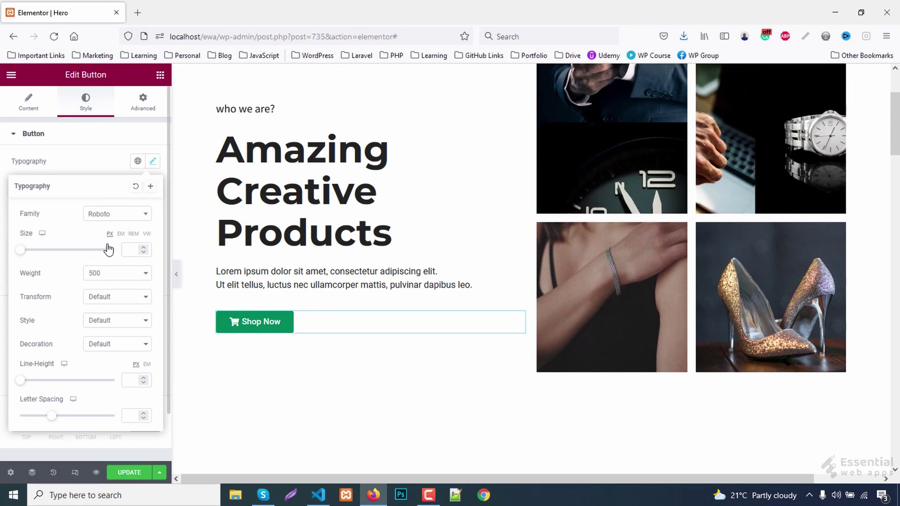
{"action": "left_click", "coordinate": [117, 214]}
{"action": "type", "text": "va"}
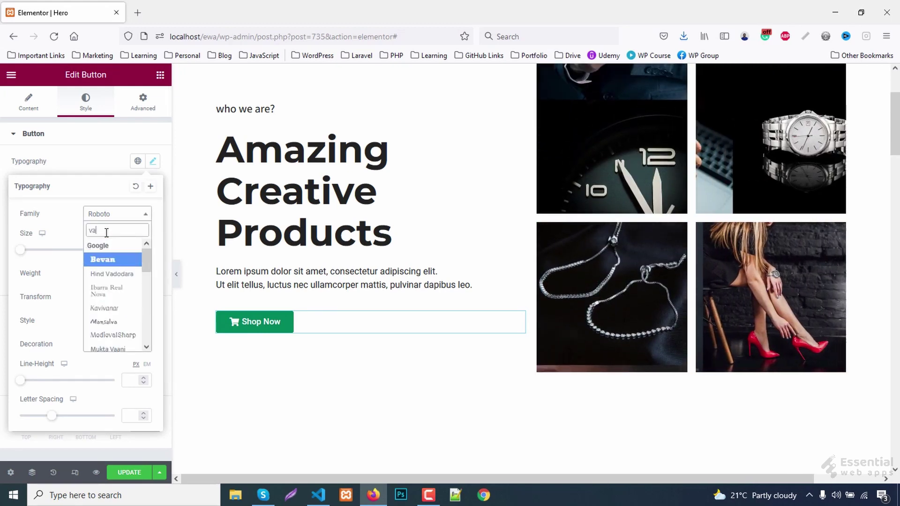
{"action": "type", "text": "rta"}
{"action": "left_click", "coordinate": [101, 261]}
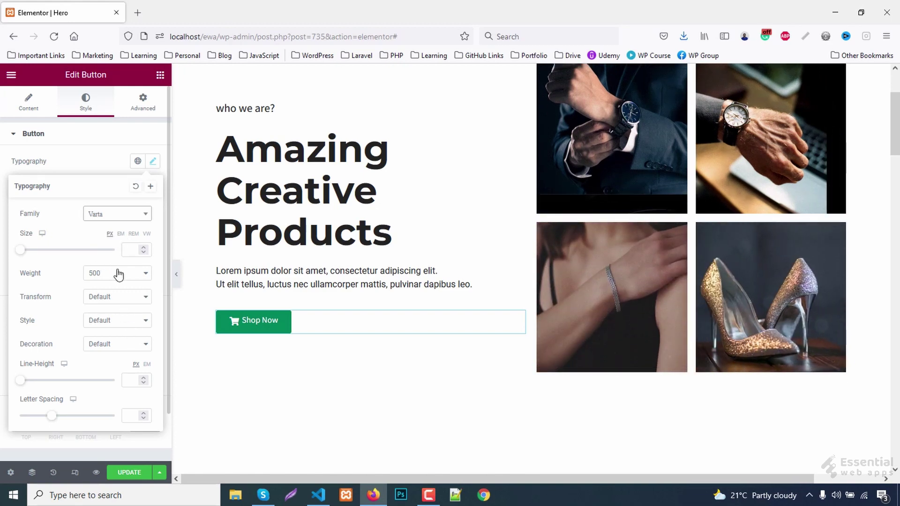
{"action": "left_click", "coordinate": [129, 251]}
{"action": "type", "text": "20"}
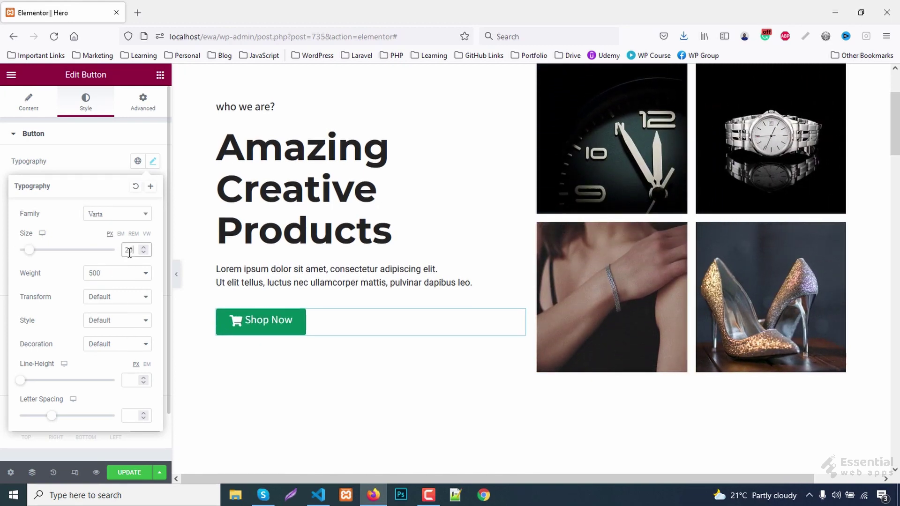
{"action": "left_click", "coordinate": [131, 380]}
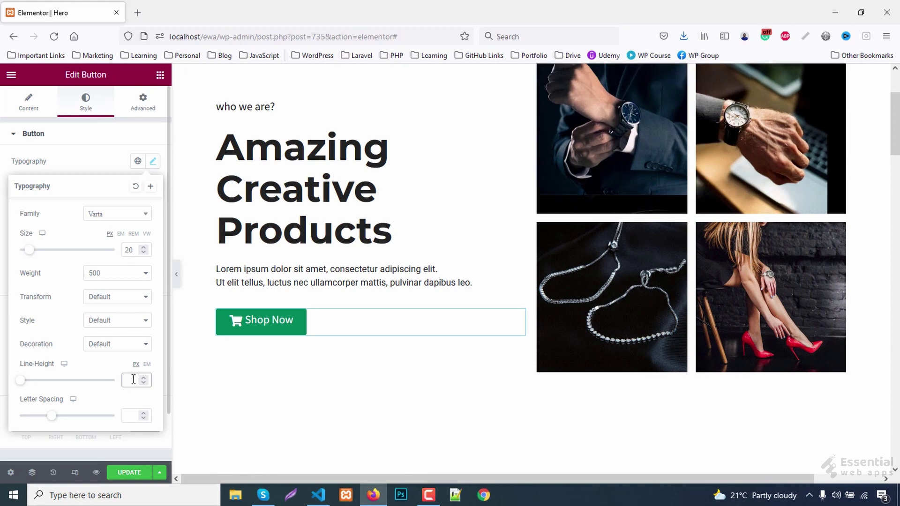
{"action": "type", "text": "3"}
{"action": "type", "text": "21"}
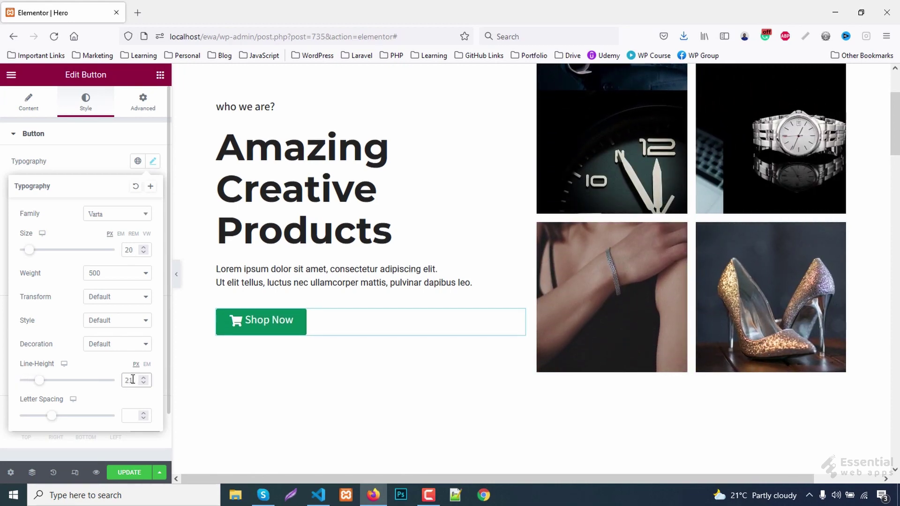
{"action": "type", "text": "2"}
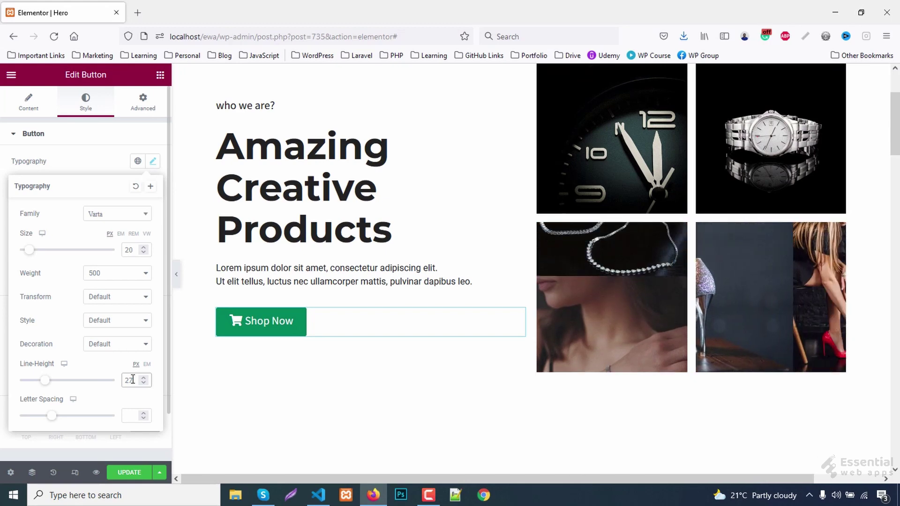
{"action": "left_click", "coordinate": [143, 377]}
{"action": "left_click", "coordinate": [143, 377]}
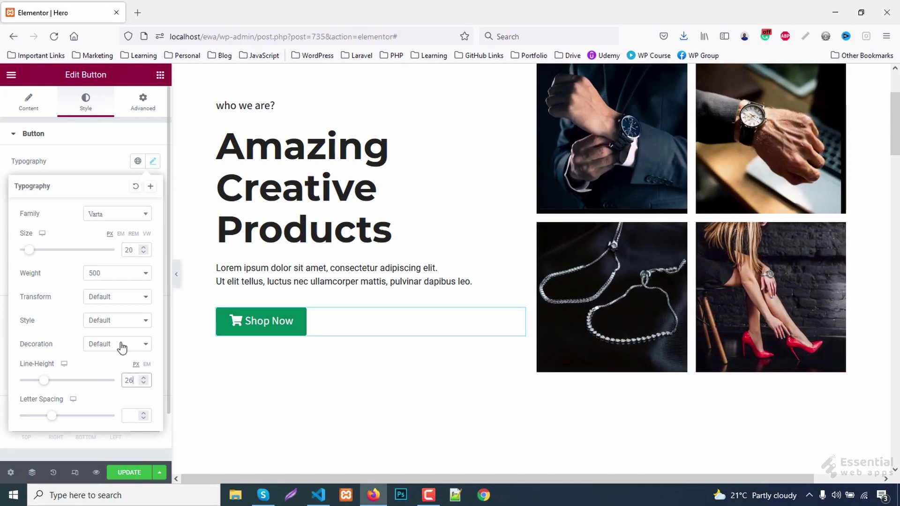
{"action": "left_click", "coordinate": [116, 295]}
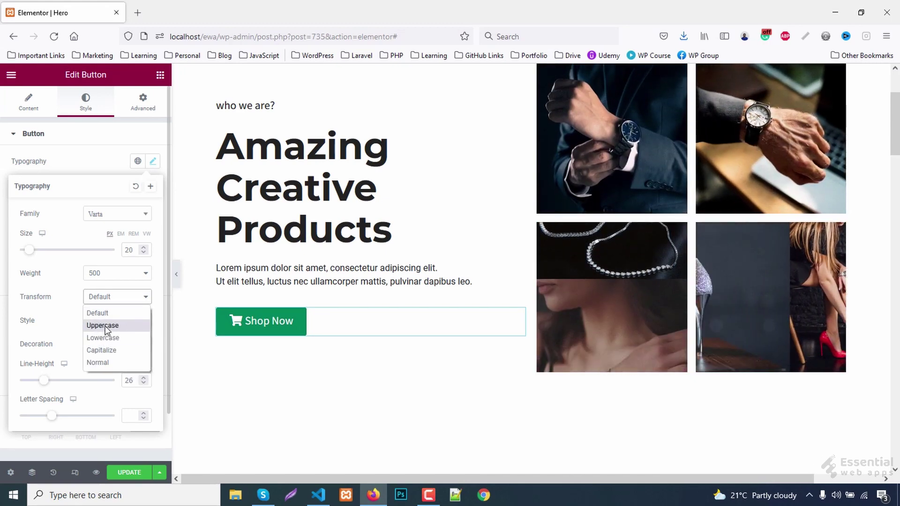
{"action": "left_click", "coordinate": [107, 320]}
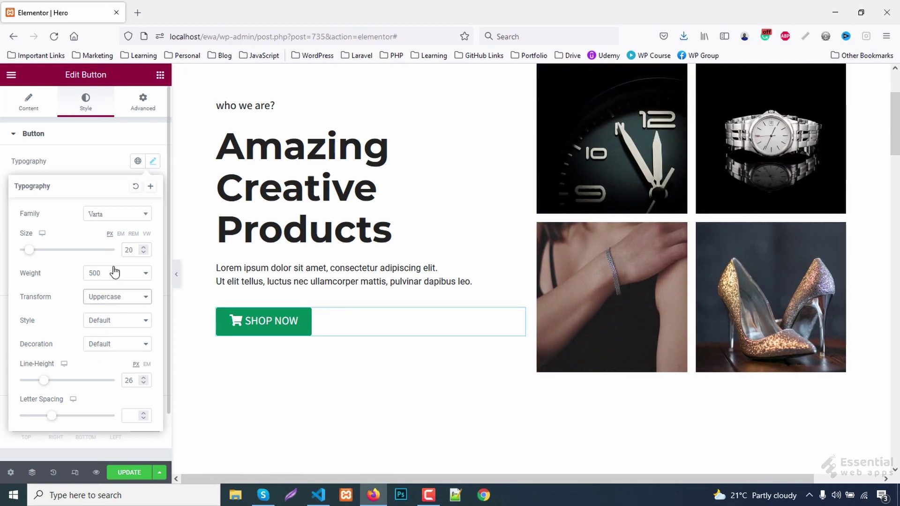
{"action": "left_click", "coordinate": [113, 274]}
{"action": "left_click", "coordinate": [100, 364]}
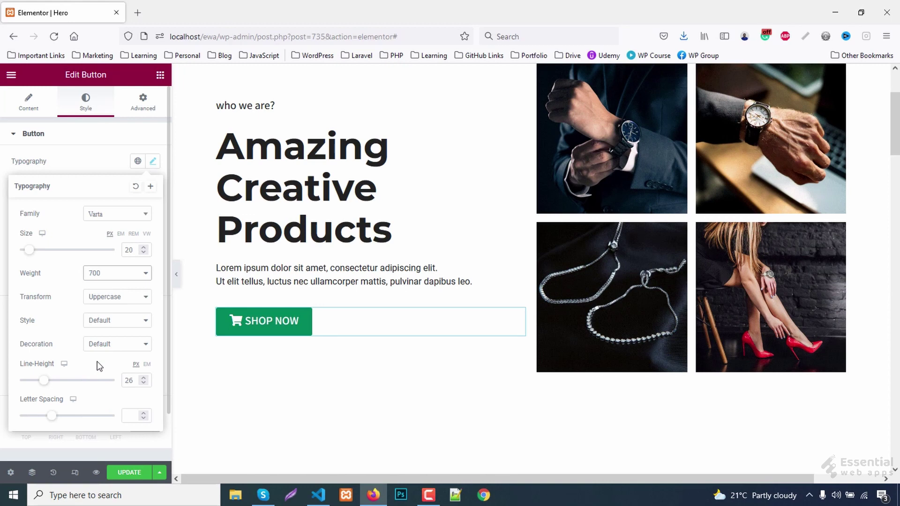
Hide the editor panel to preview the finished hero section full width
{"action": "left_click", "coordinate": [177, 275]}
{"action": "scroll", "coordinate": [63, 258], "scroll_direction": "up", "scroll_amount": 3}
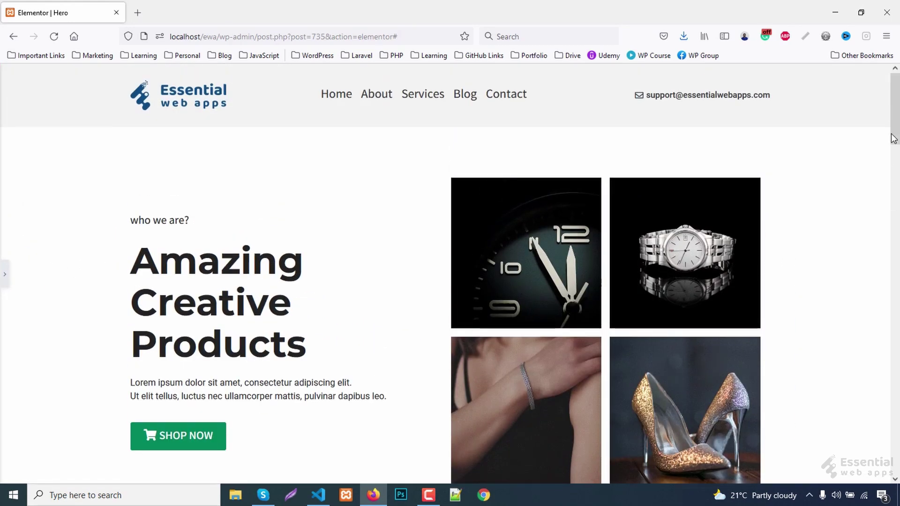
{"action": "scroll", "coordinate": [893, 137], "scroll_direction": "down", "scroll_amount": 1}
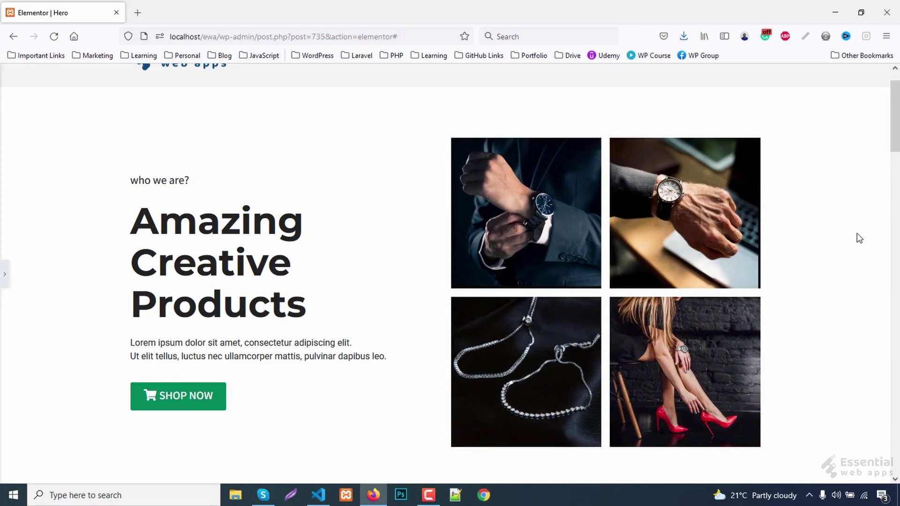